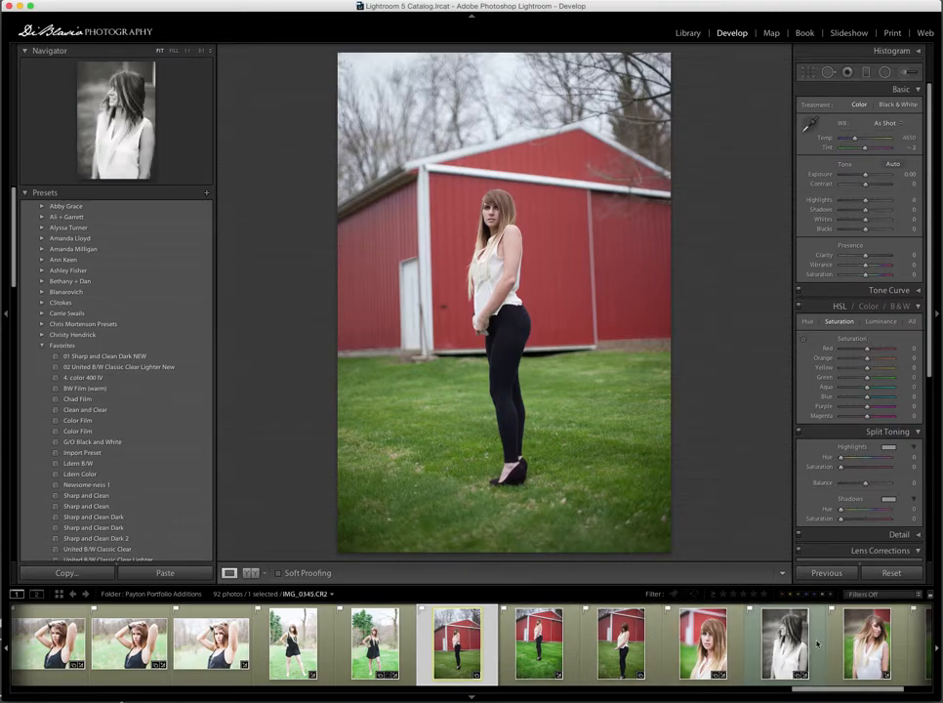
- Select the edited close-up portrait and compare its before and after views
{"action": "left_click", "coordinate": [705, 653]}
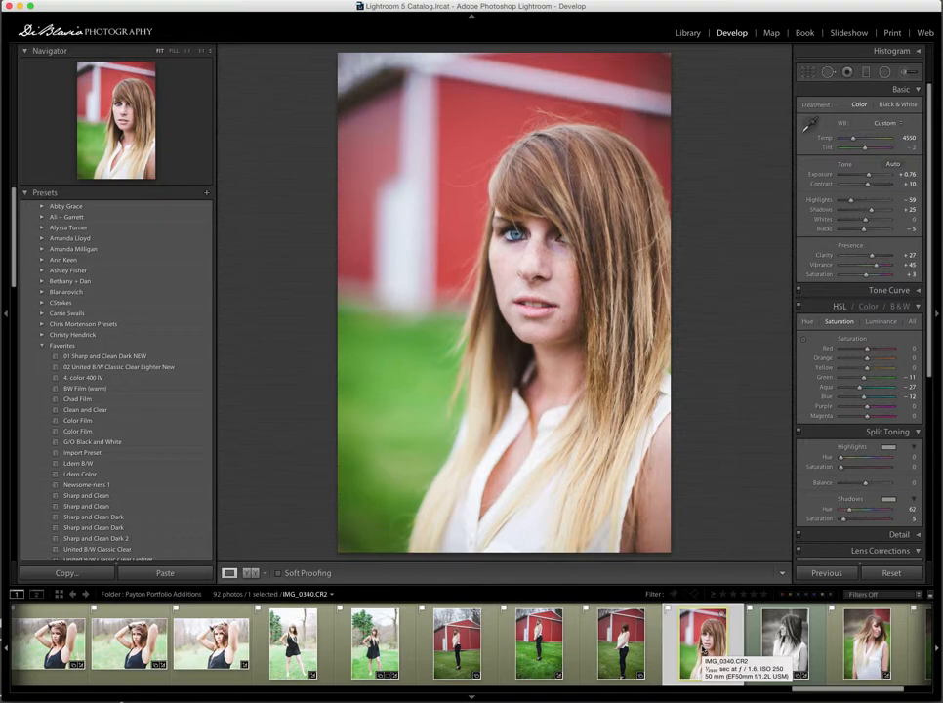
{"action": "key", "text": "backslash"}
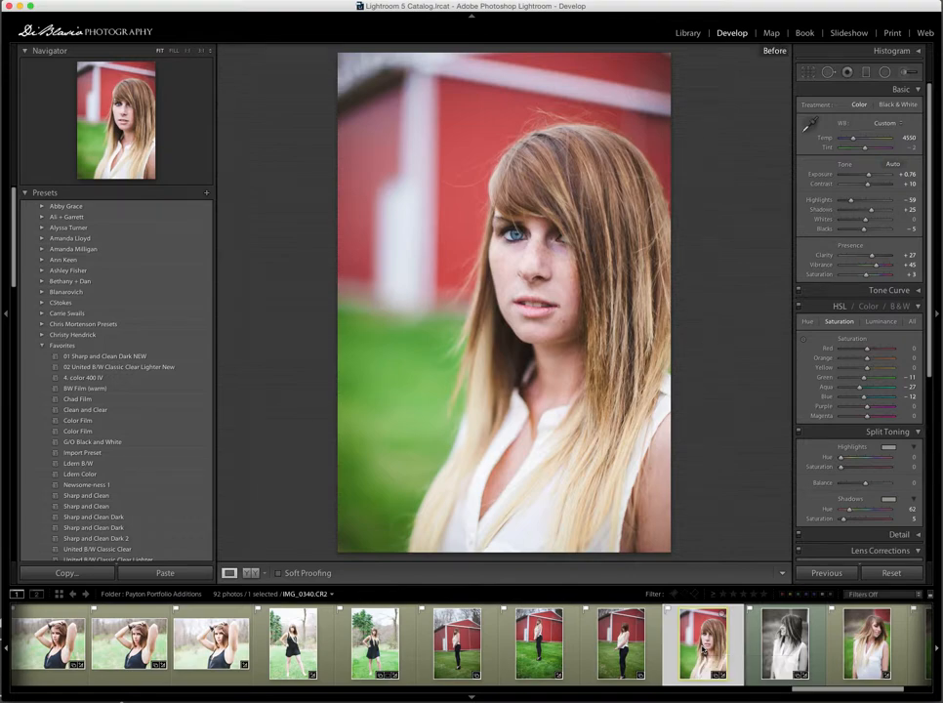
{"action": "key", "text": "backslash"}
{"action": "key", "text": "backslash"}
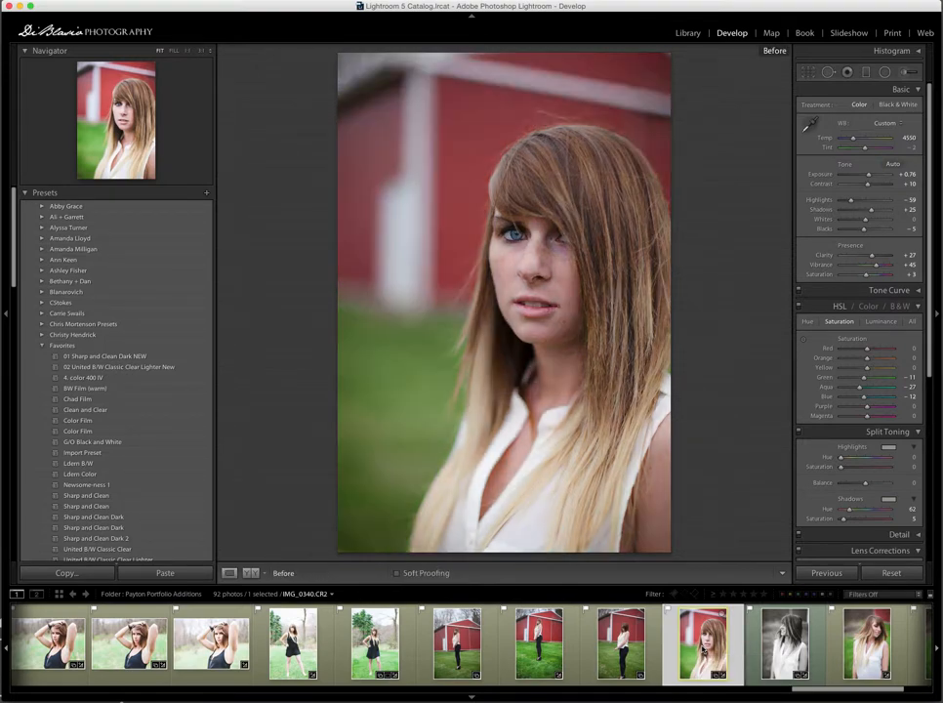
{"action": "key", "text": "backslash"}
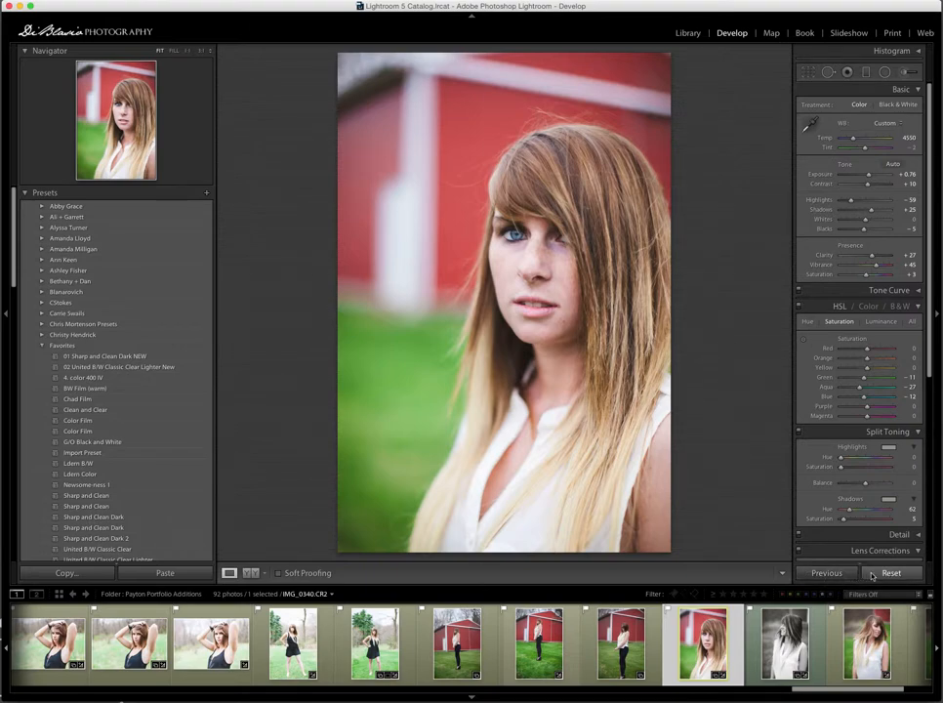
- Select the three red-barn photos together with the edited close-up, keeping the close-up as the active photo
{"action": "left_click", "coordinate": [455, 640], "text": "shift"}
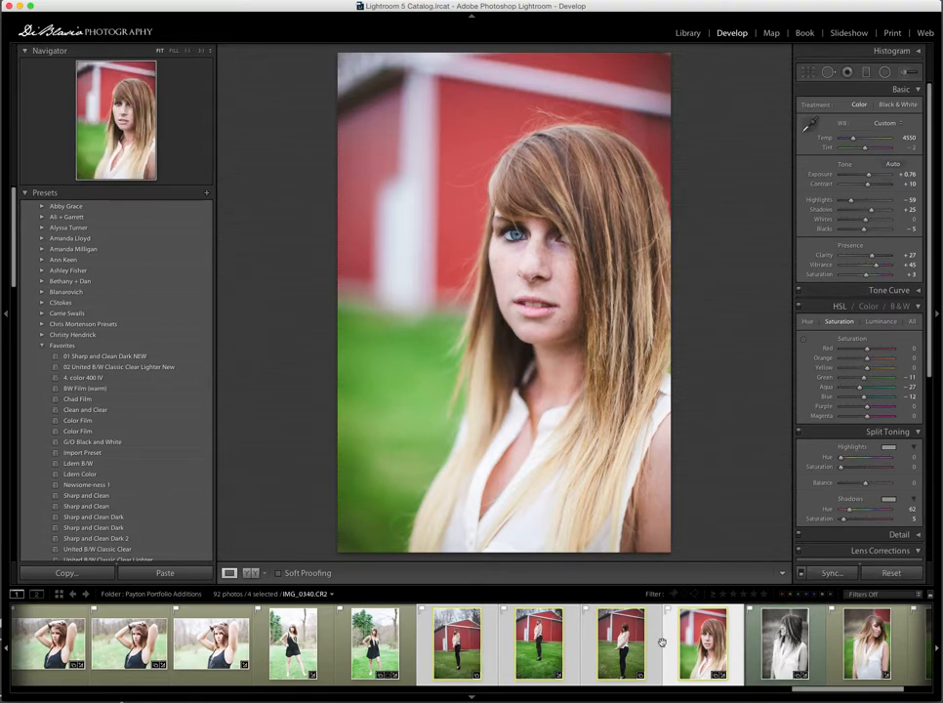
{"action": "left_click", "coordinate": [636, 646]}
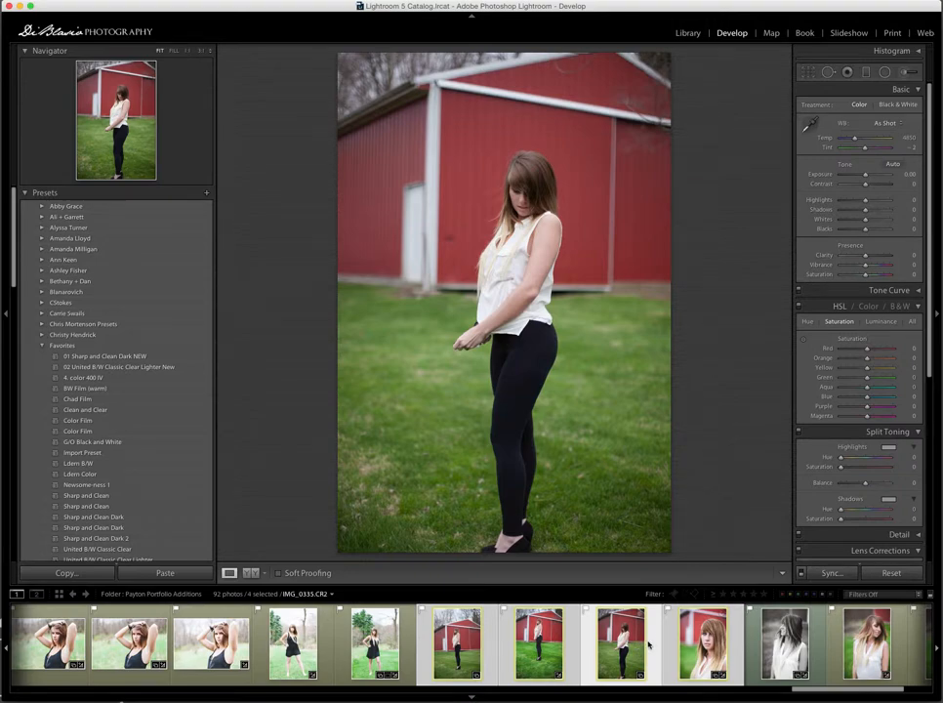
{"action": "key", "text": "Left"}
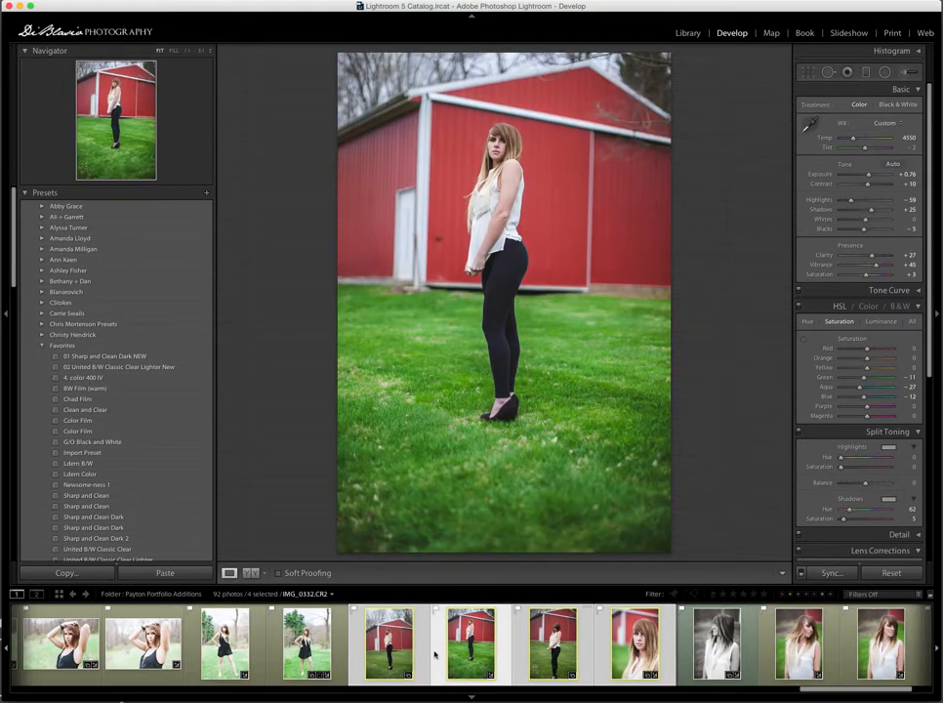
{"action": "key", "text": "Right"}
{"action": "key", "text": "Right"}
{"action": "key", "text": "Right"}
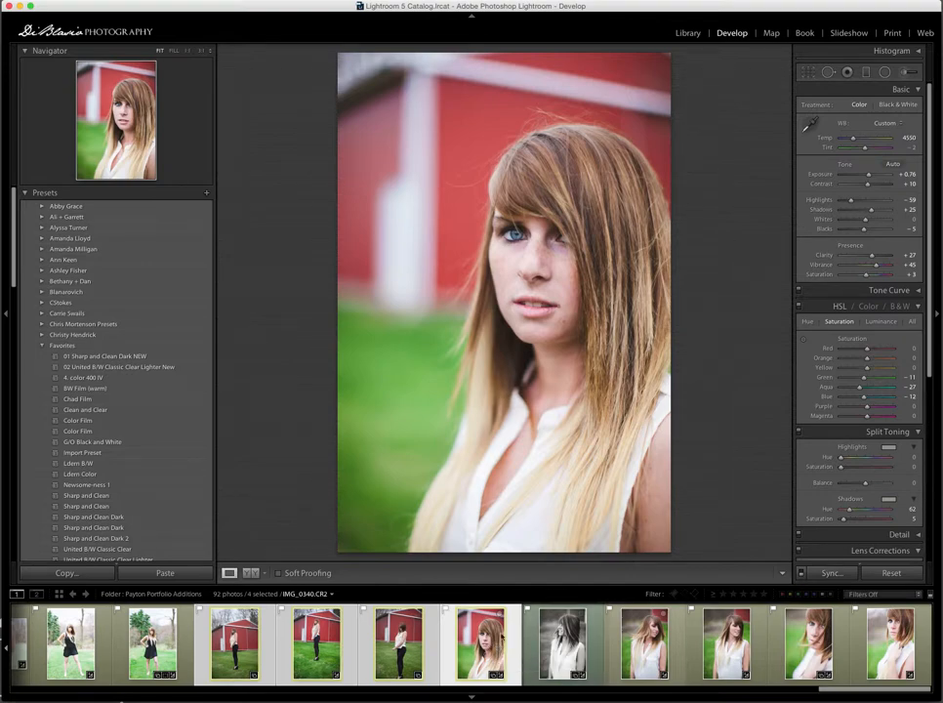
- Synchronize the close-up's settings to the barn photos, excluding white balance, crop, spot removal and local adjustments
{"action": "left_click", "coordinate": [825, 573]}
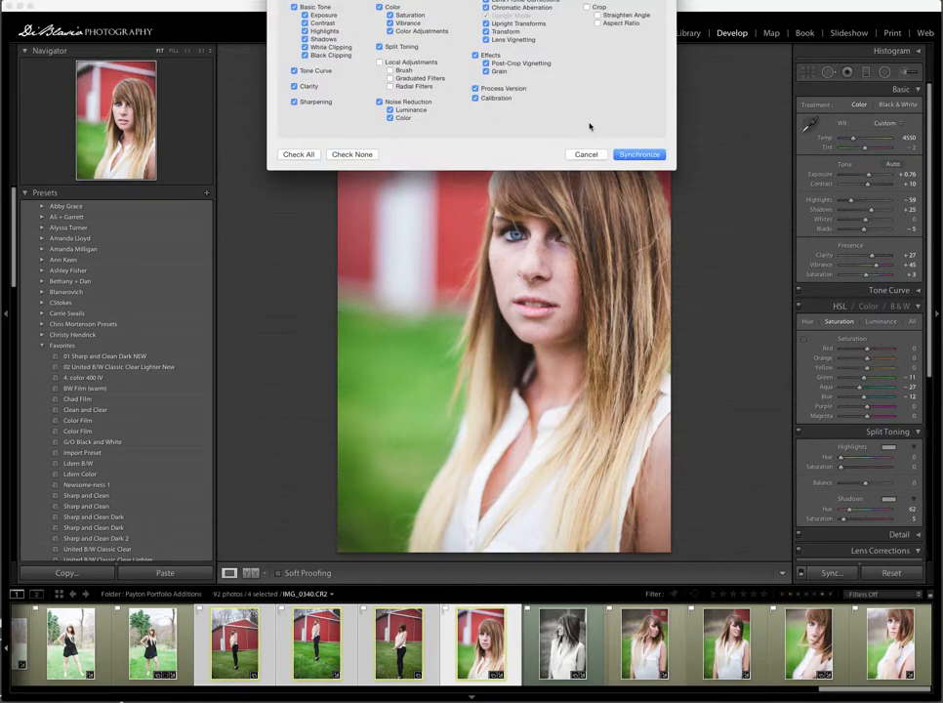
{"action": "left_click_drag", "start_coordinate": [446, 0], "coordinate": [433, 127]}
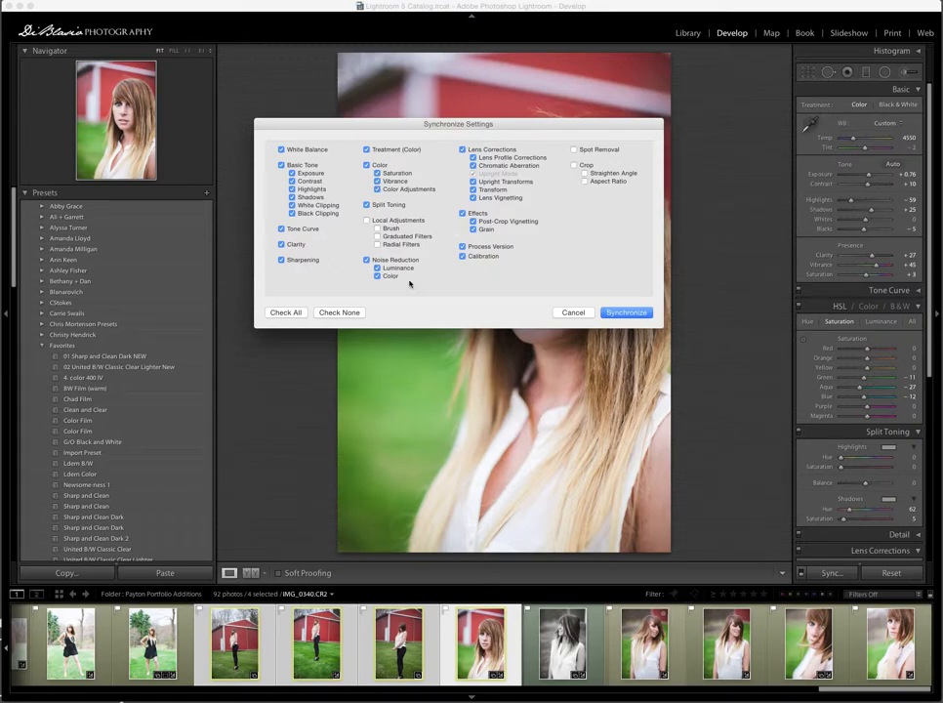
{"action": "left_click", "coordinate": [339, 311]}
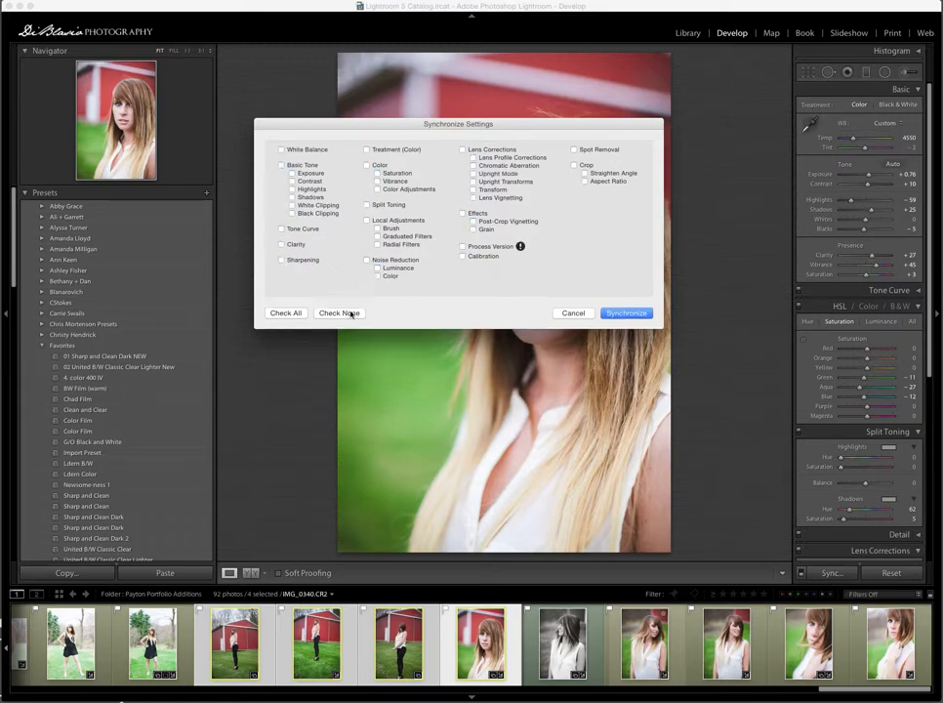
{"action": "left_click", "coordinate": [462, 247]}
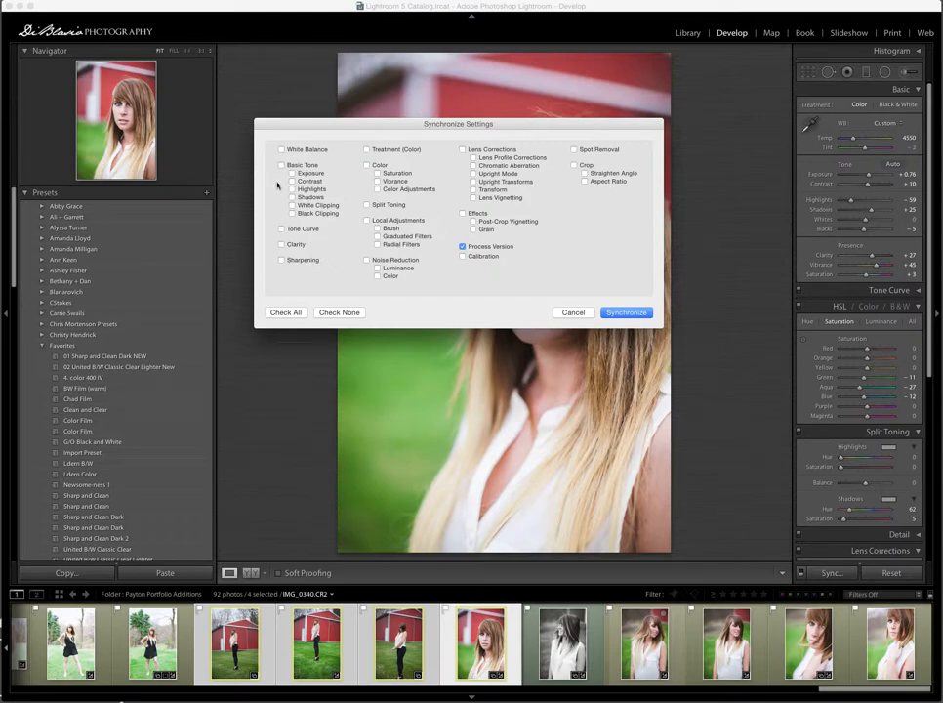
{"action": "left_click", "coordinate": [297, 312]}
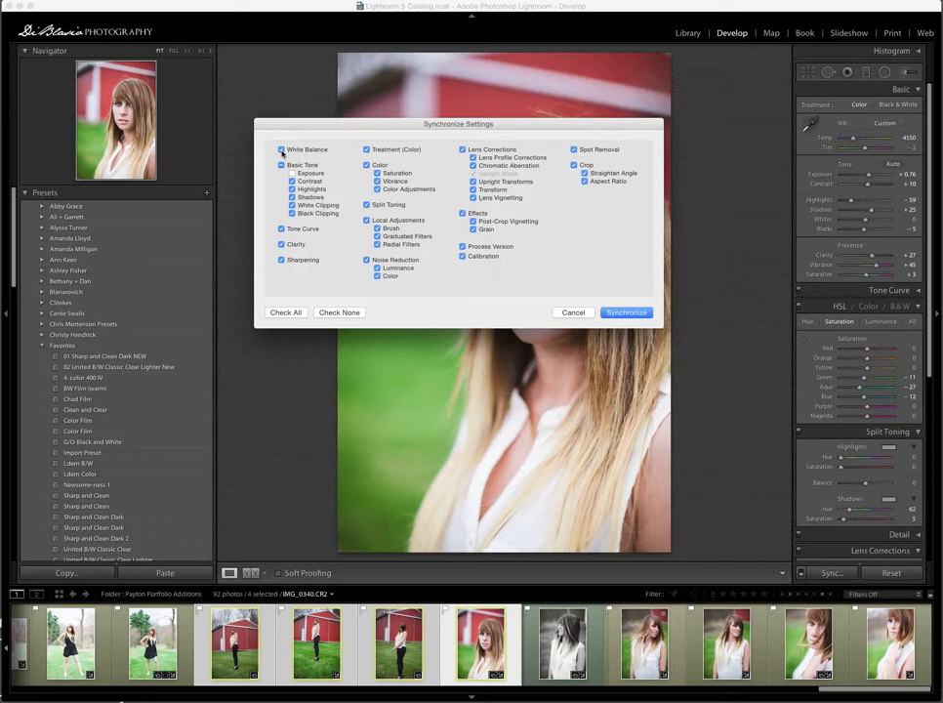
{"action": "left_click", "coordinate": [281, 150]}
{"action": "left_click", "coordinate": [574, 166]}
{"action": "left_click", "coordinate": [575, 149]}
{"action": "left_click", "coordinate": [366, 221]}
{"action": "left_click", "coordinate": [631, 313]}
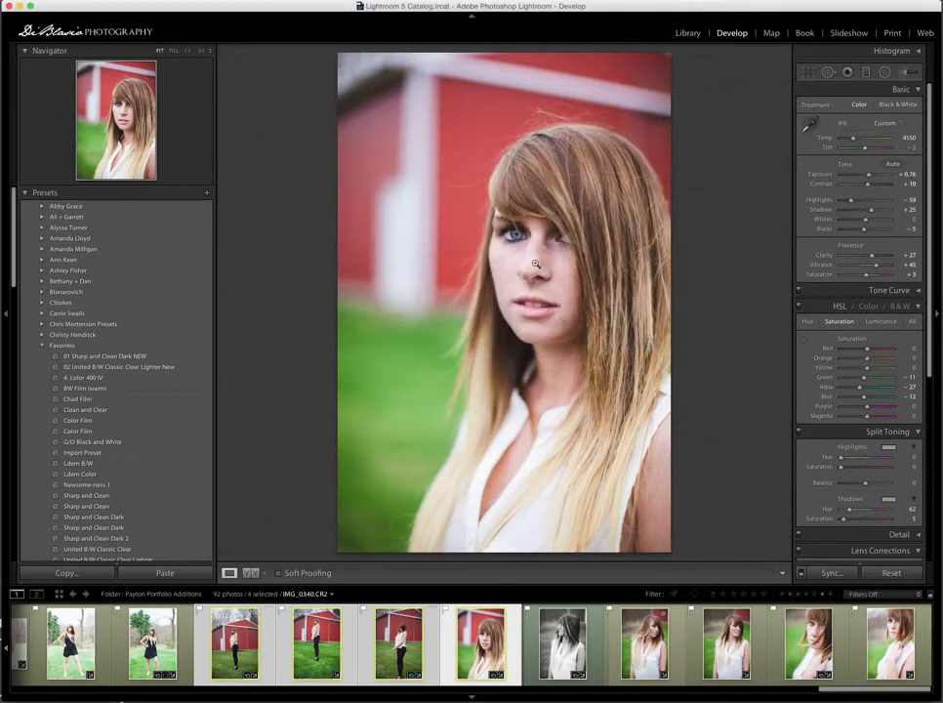
- Reselect the close-up with the three barn photos and synchronize its settings again, this time including exposure
{"action": "left_click", "coordinate": [423, 661]}
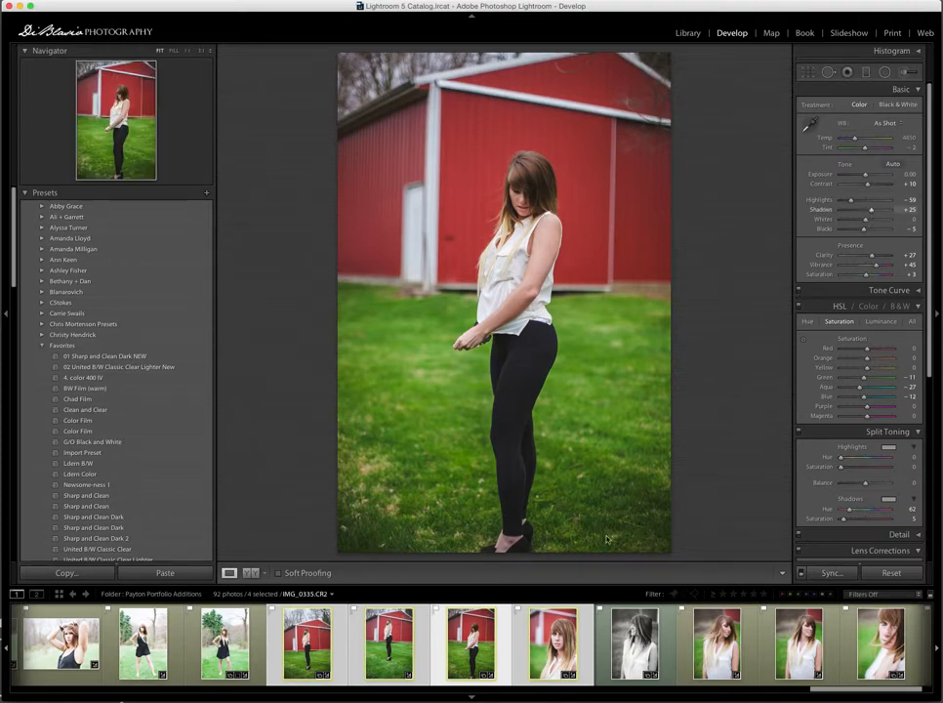
{"action": "left_click", "coordinate": [580, 633]}
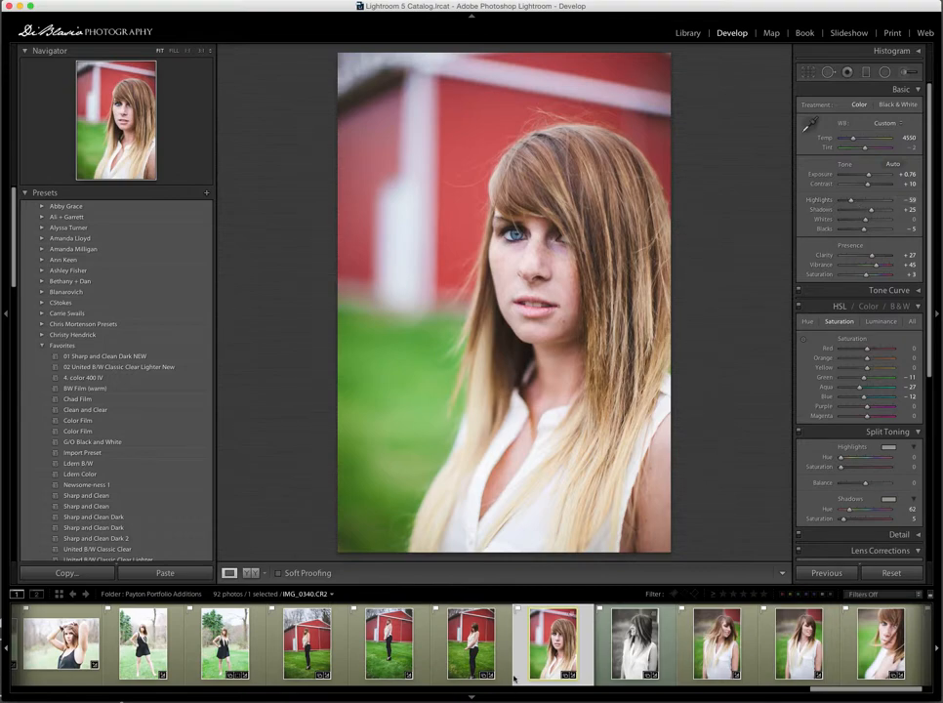
{"action": "left_click", "coordinate": [325, 635], "text": "shift"}
{"action": "key", "text": "super+shift+s"}
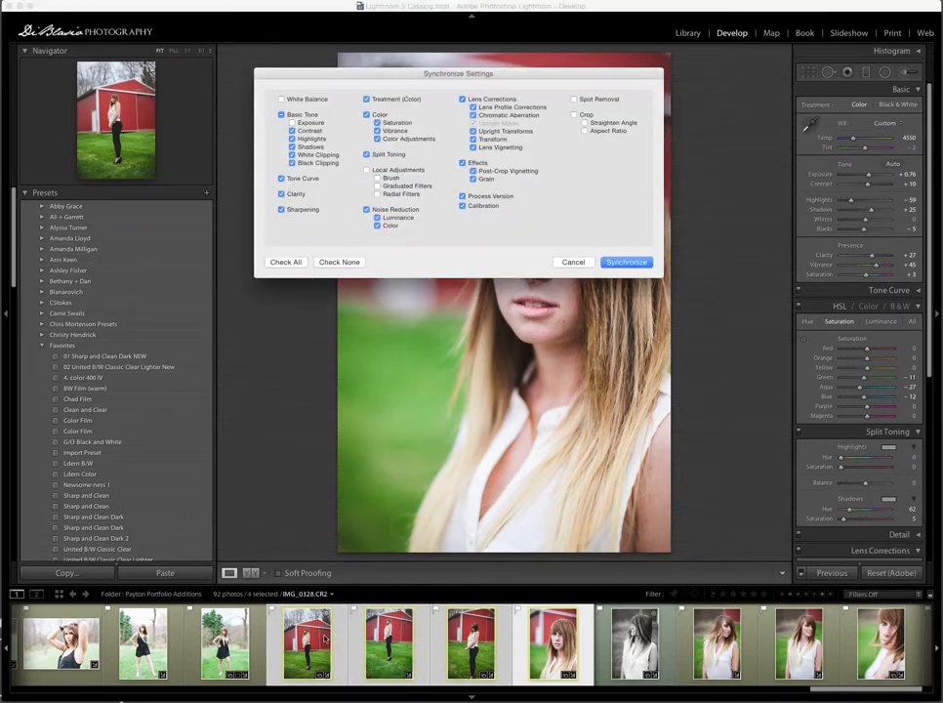
{"action": "left_click", "coordinate": [303, 124]}
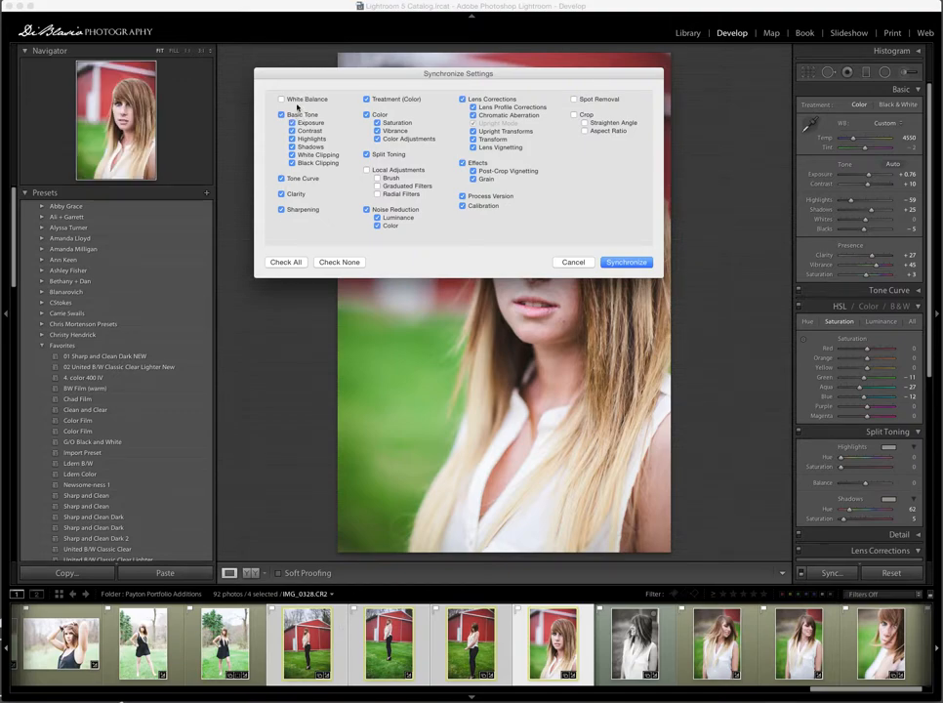
{"action": "left_click", "coordinate": [298, 102]}
{"action": "key", "text": "Return"}
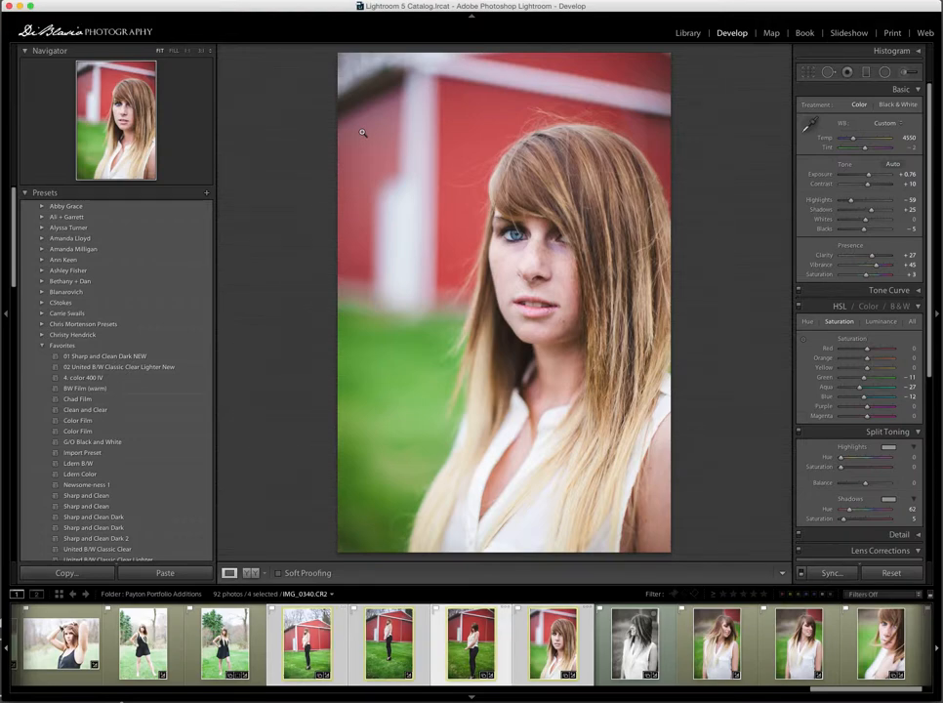
- Raise the exposure of barn photo IMG_0332 to +1.06
{"action": "key", "text": "Left"}
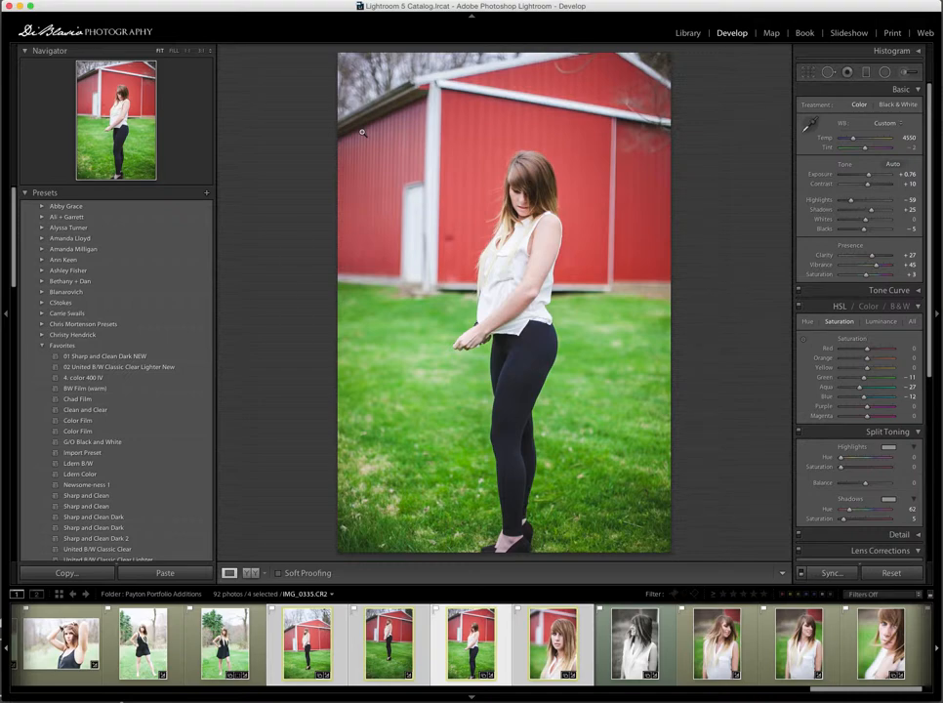
{"action": "key", "text": "Left"}
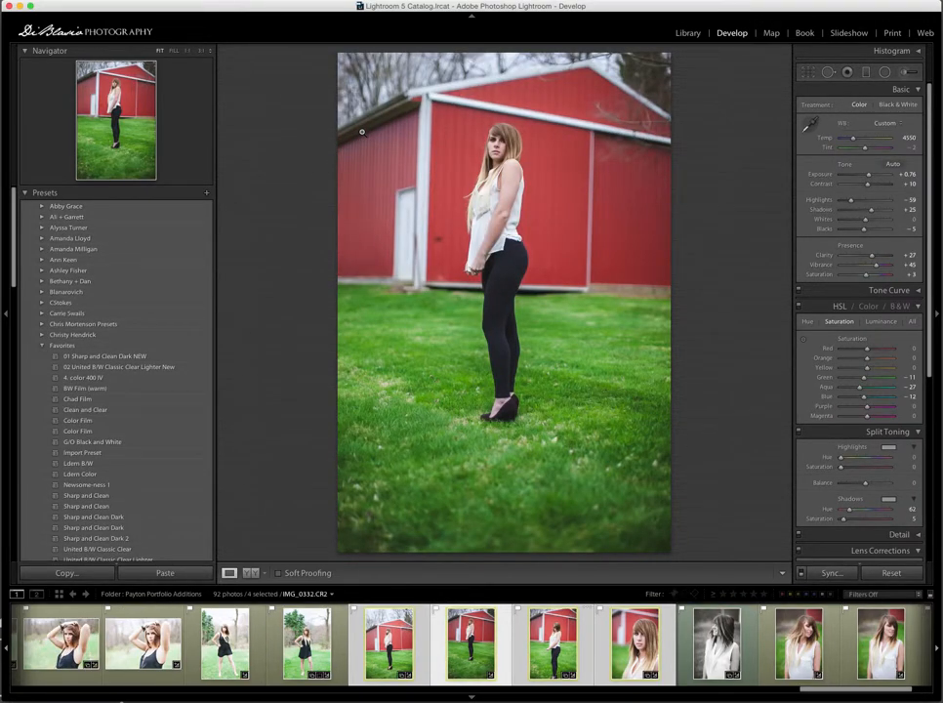
{"action": "key", "text": "equal"}
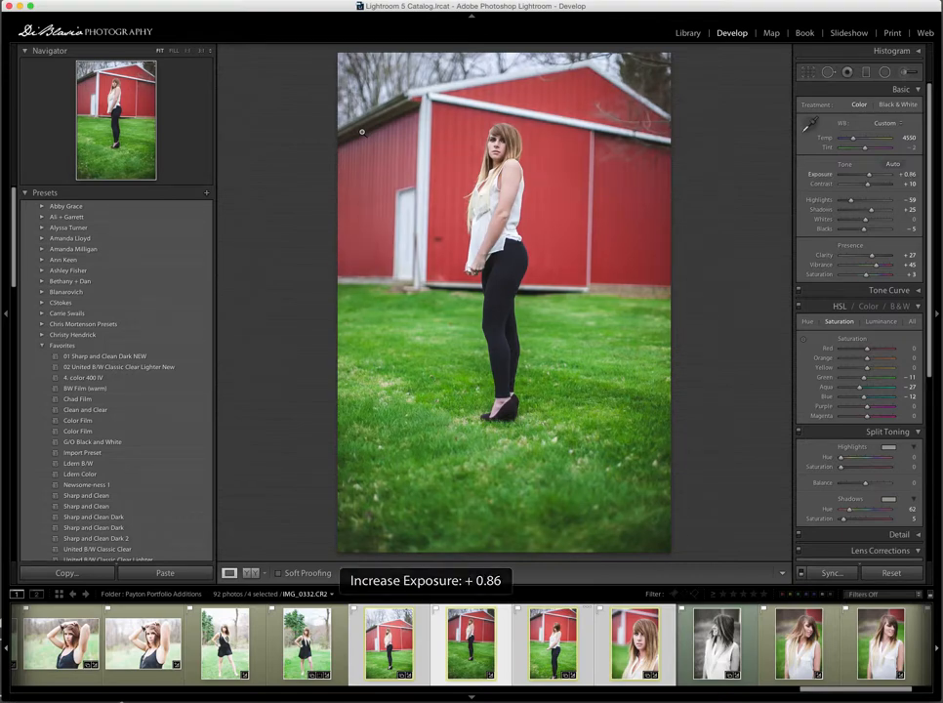
{"action": "key", "text": "equal"}
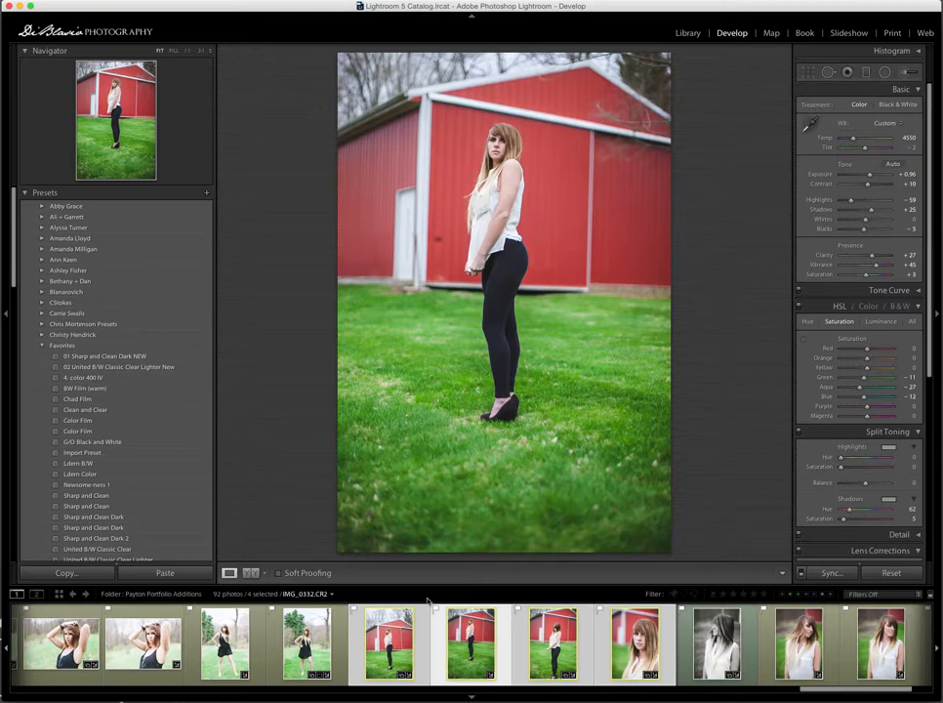
{"action": "key", "text": "equal"}
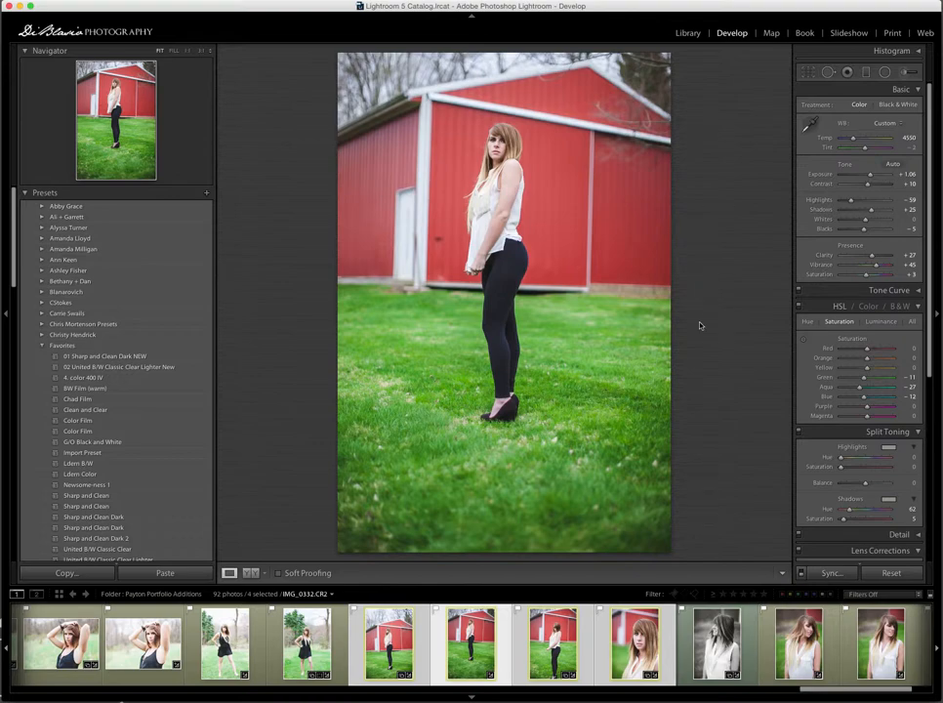
- Lower the exposure of barn photo IMG_0328 to +0.46
{"action": "key", "text": "Right"}
{"action": "key", "text": "Right"}
{"action": "key", "text": "Right"}
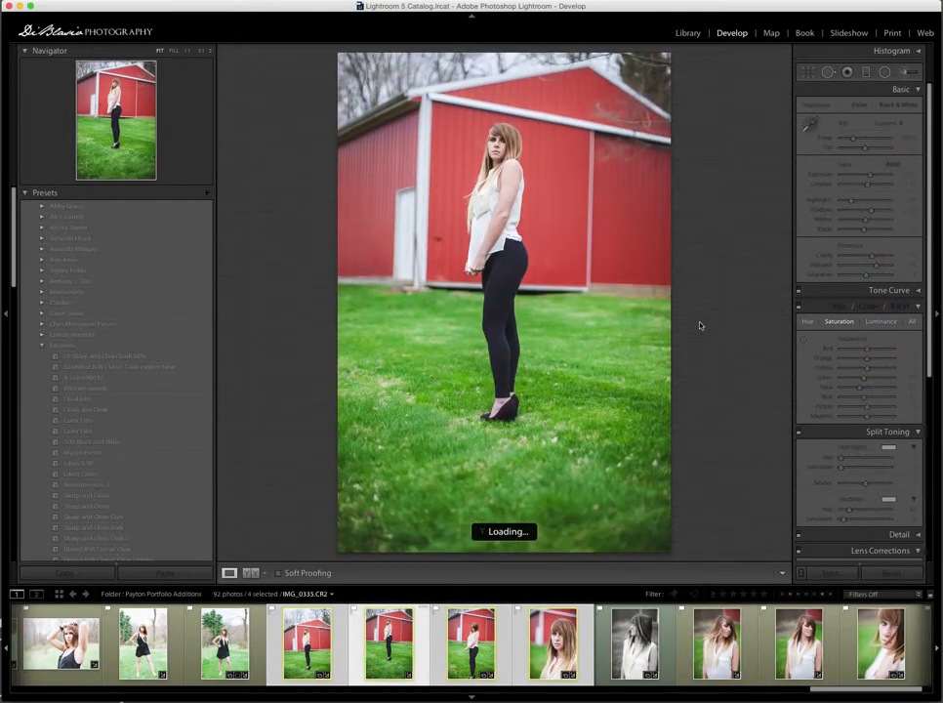
{"action": "key", "text": "minus"}
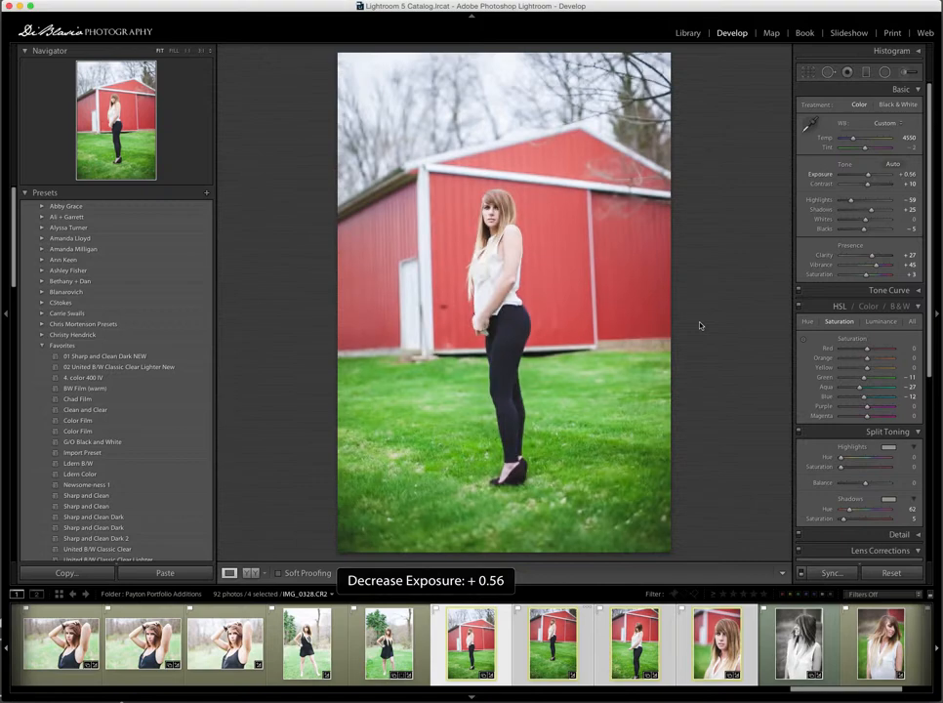
{"action": "key", "text": "minus"}
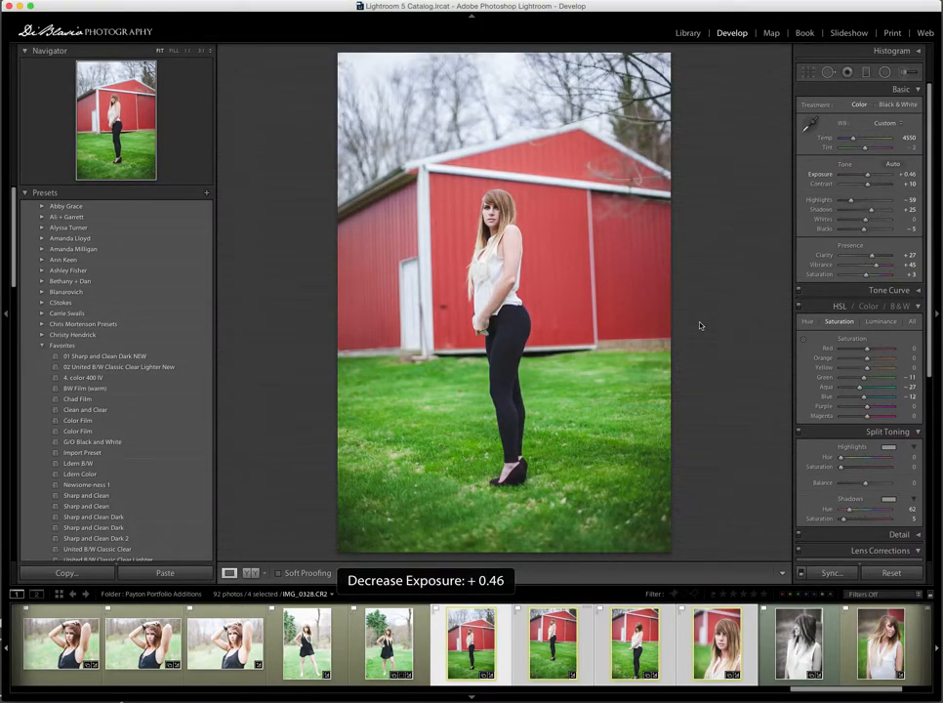
{"action": "key", "text": "equal"}
{"action": "key", "text": "minus"}
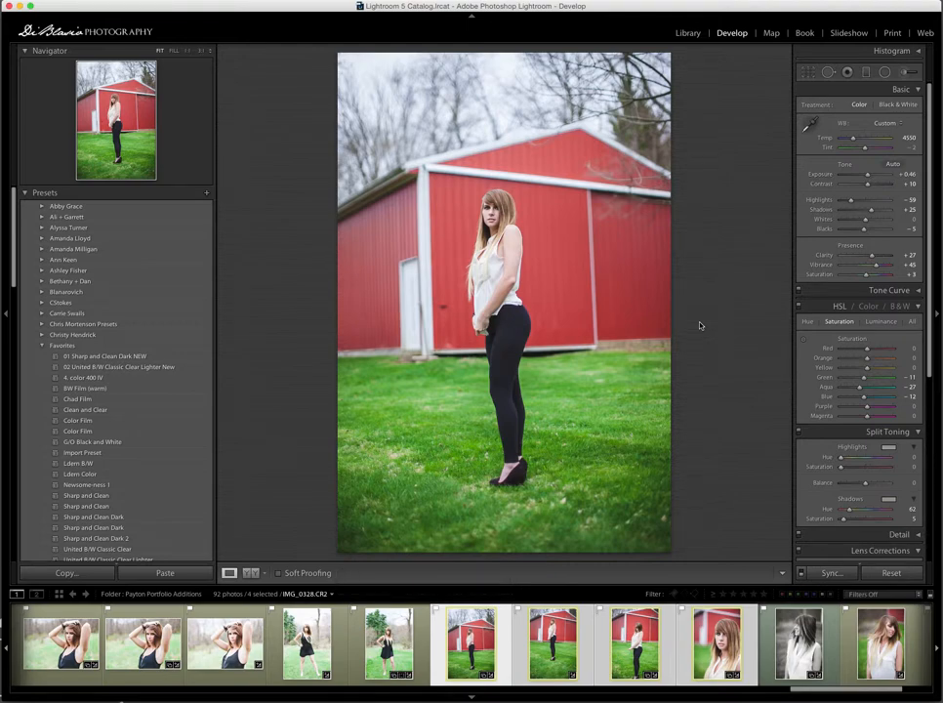
- Crop IMG_0328 slightly by pulling in its top-right corner
{"action": "key", "text": "r"}
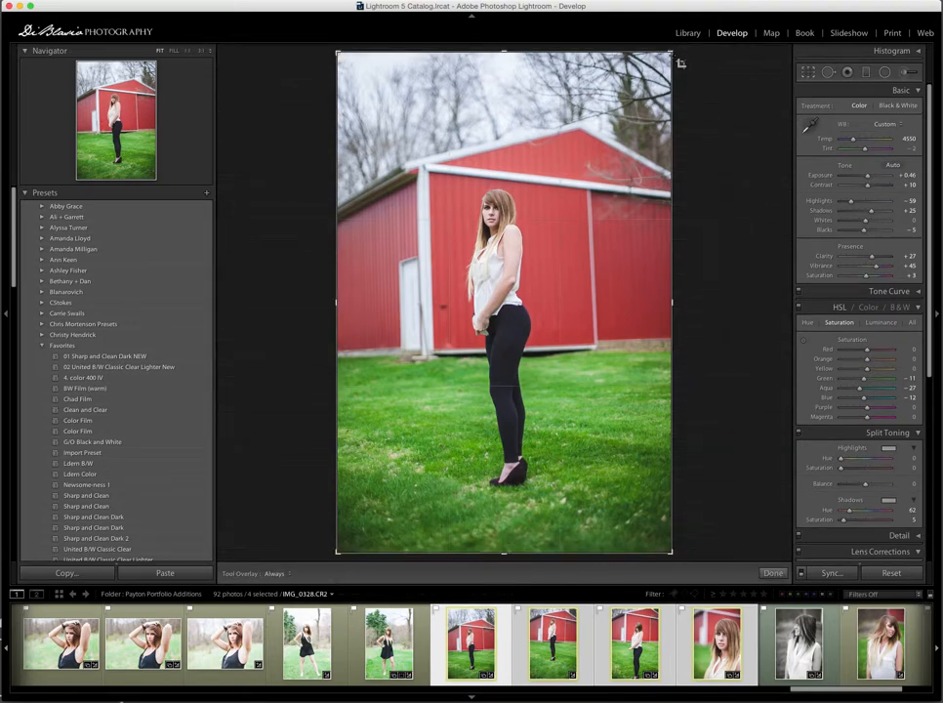
{"action": "mouse_move", "coordinate": [672, 54]}
{"action": "left_mouse_down"}
{"action": "mouse_move", "coordinate": [657, 74]}
{"action": "mouse_move", "coordinate": [671, 58]}
{"action": "left_mouse_up"}
{"action": "key", "text": "Return"}
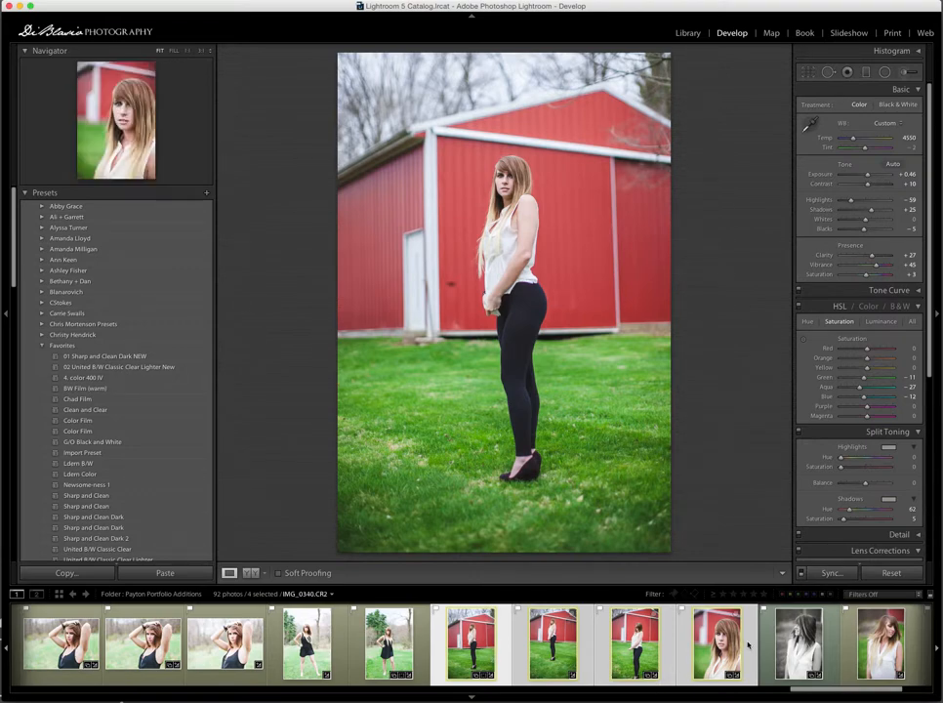
- Select the close-up portrait together with the two following white-top portraits
{"action": "scroll", "coordinate": [748, 644], "scroll_direction": "right", "scroll_amount": 3}
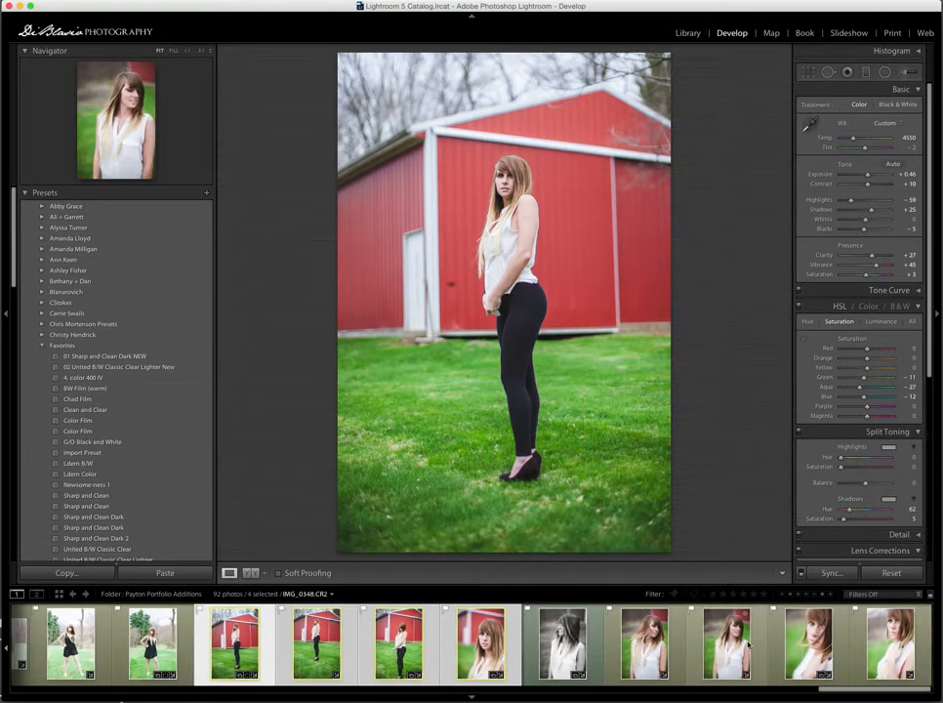
{"action": "left_click", "coordinate": [513, 657]}
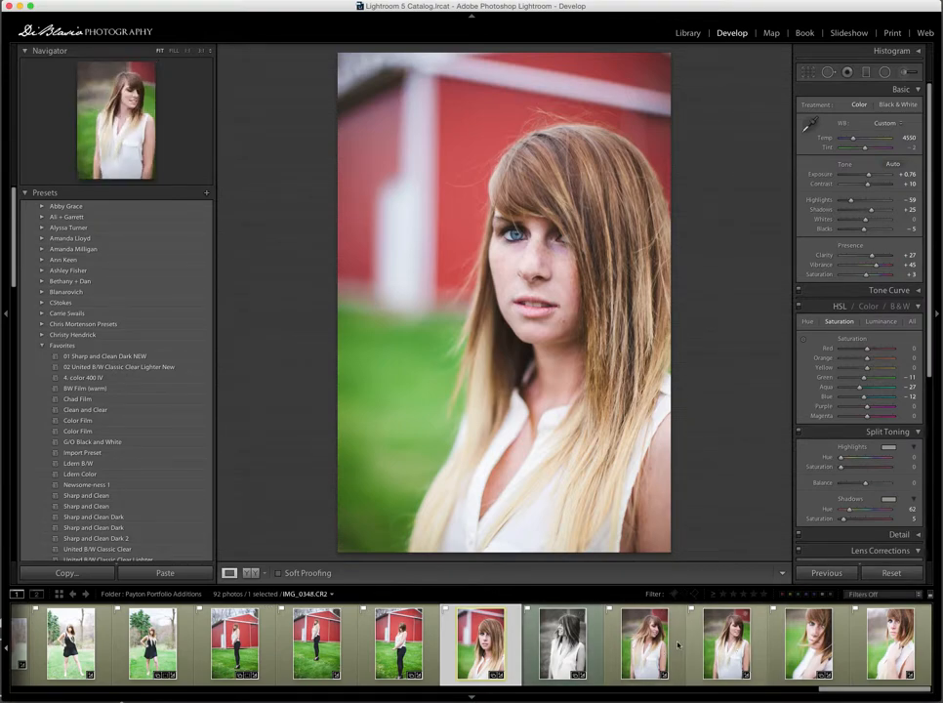
{"action": "left_click", "coordinate": [670, 644], "text": "super"}
{"action": "left_click", "coordinate": [713, 644], "text": "super"}
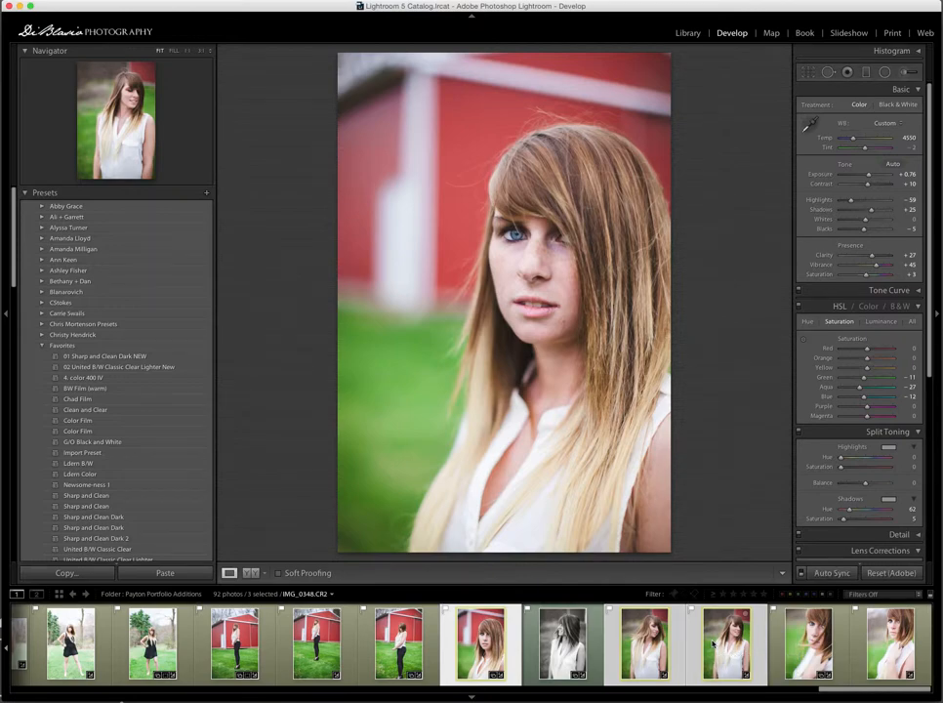
- Synchronize all of the close-up's settings to the two portraits and move to the next photo
{"action": "key", "text": "super+shift+s"}
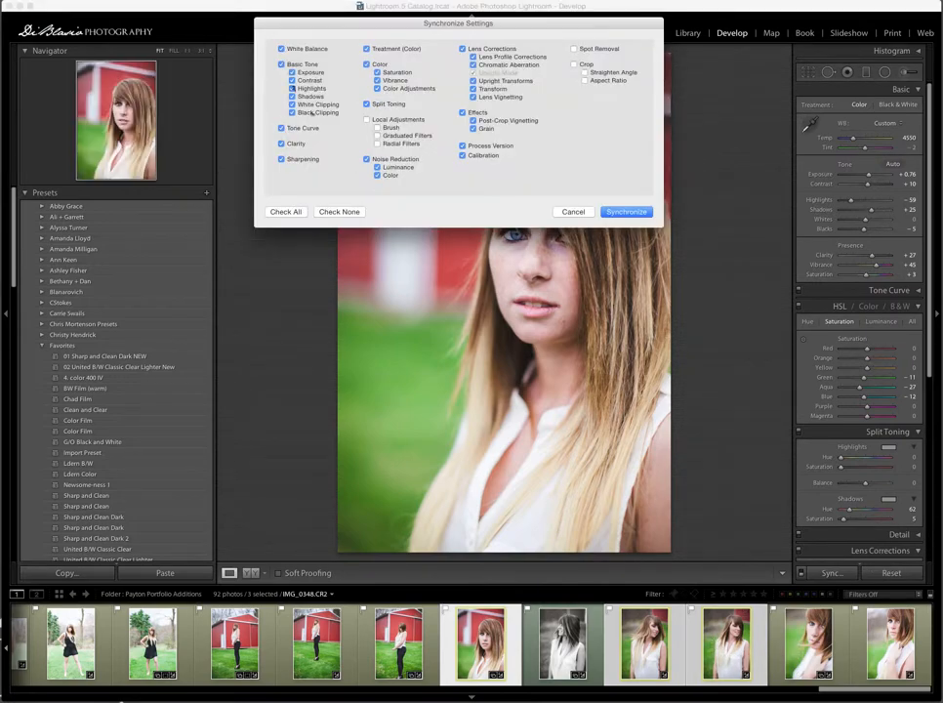
{"action": "left_click", "coordinate": [609, 212]}
{"action": "key", "text": "Right"}
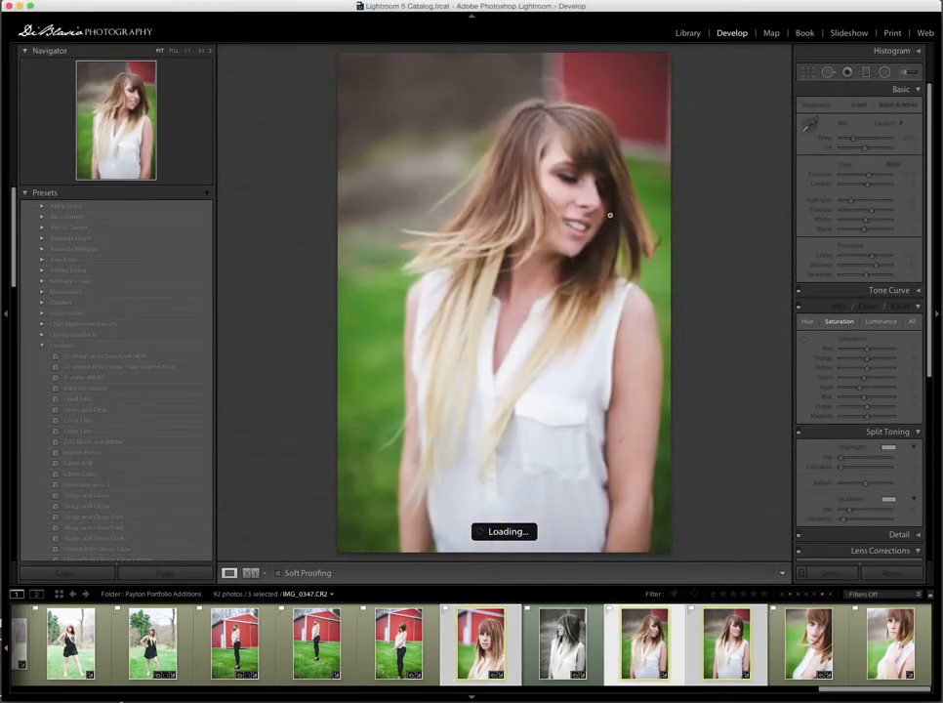
- Compare IMG_0347 before and after editing, then raise its exposure to +0.86
{"action": "key", "text": "super+shift+d"}
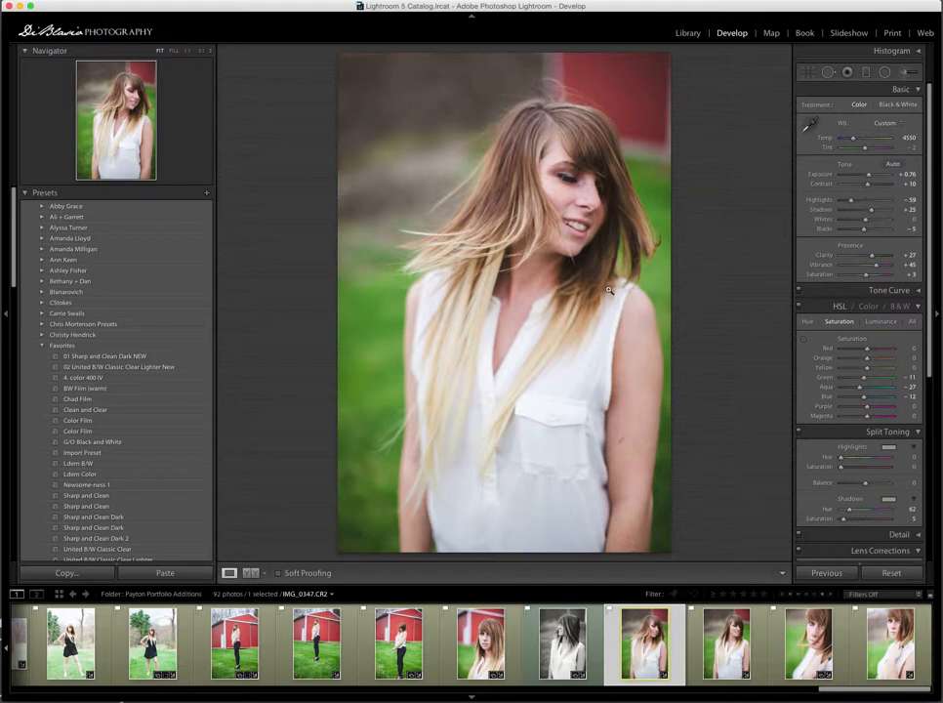
{"action": "key", "text": "backslash"}
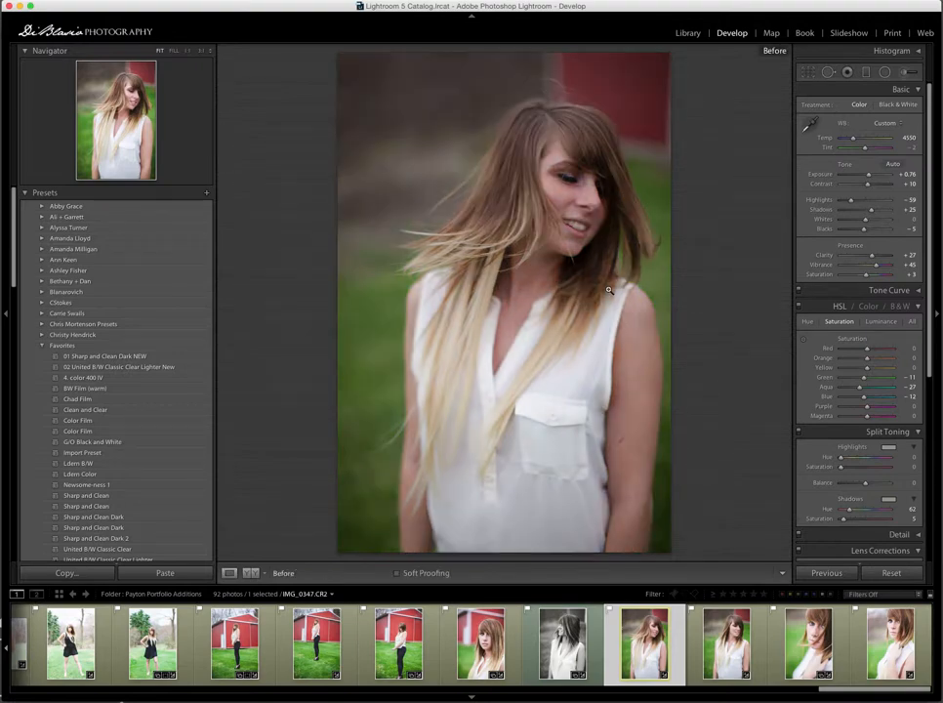
{"action": "key", "text": "backslash"}
{"action": "key", "text": "backslash"}
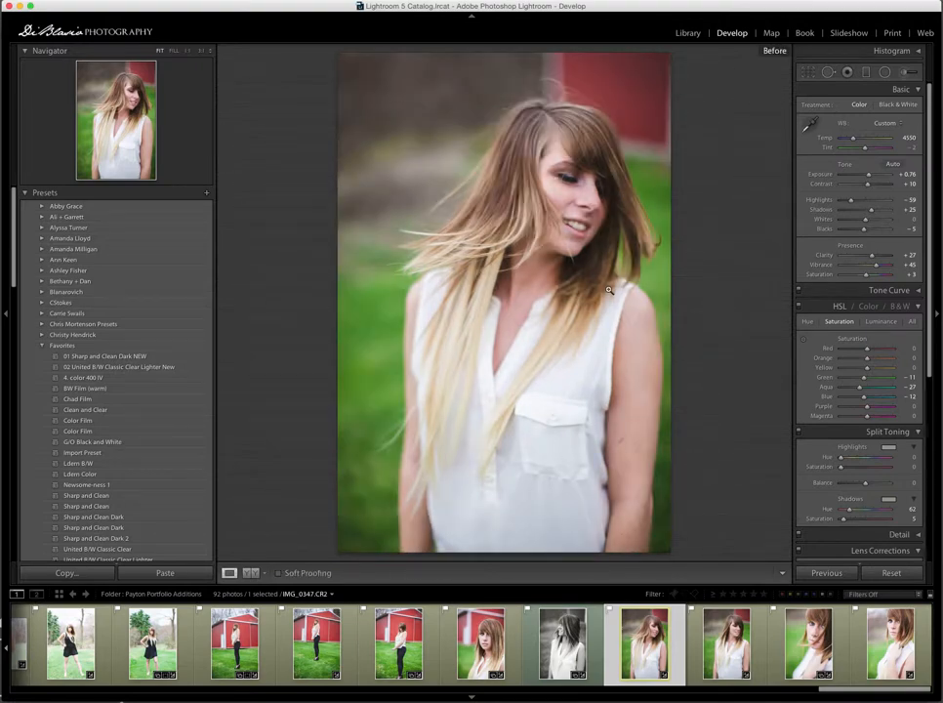
{"action": "key", "text": "backslash"}
{"action": "key", "text": "equal"}
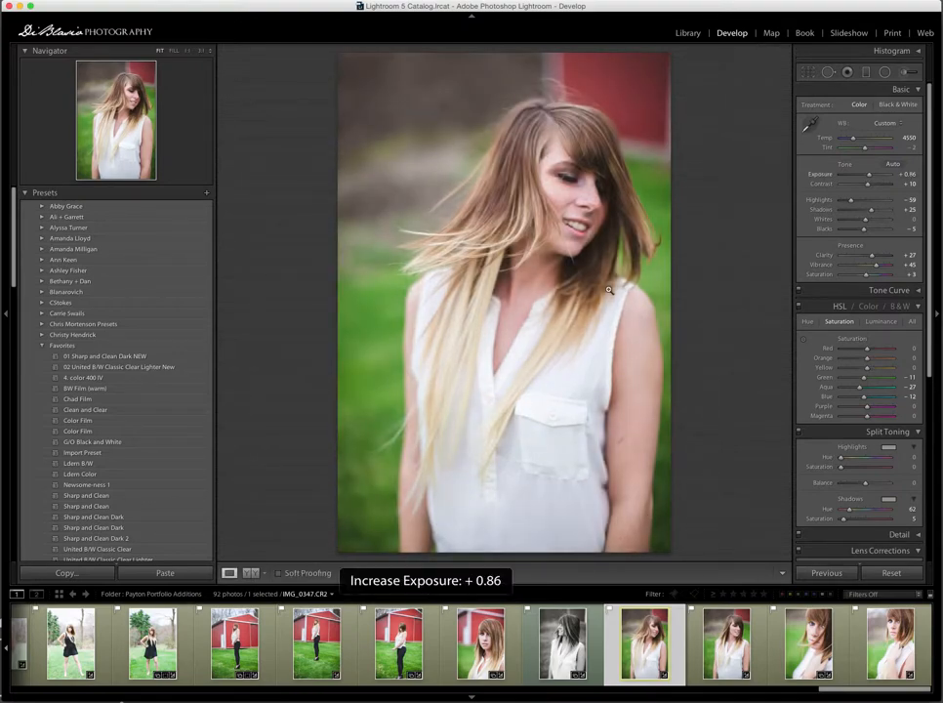
- Move to the next portrait, IMG_0348, and raise its exposure to +0.86
{"action": "key", "text": "Right"}
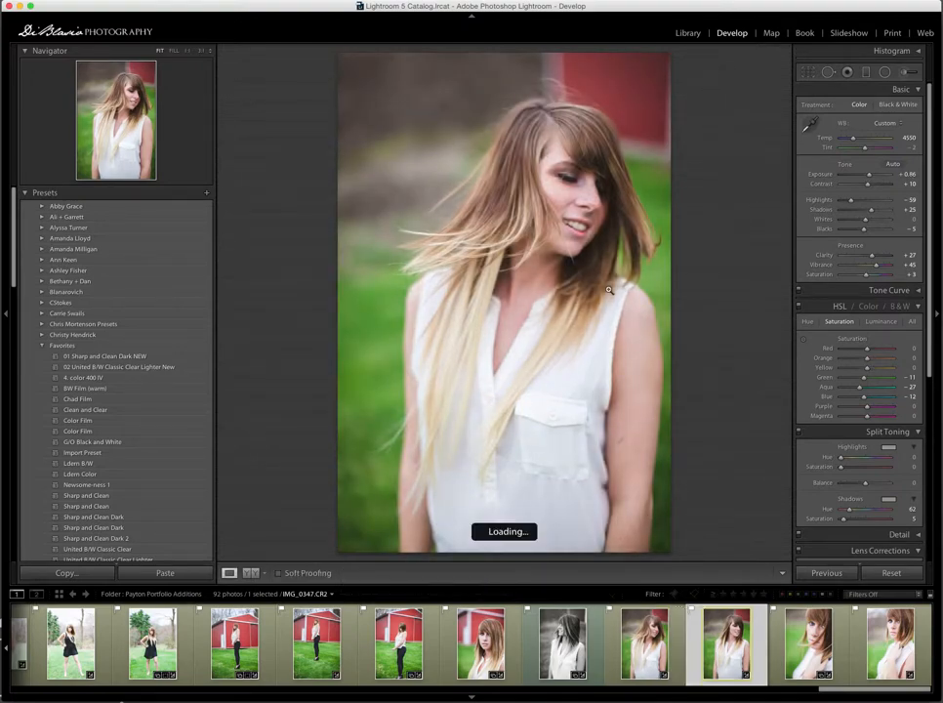
{"action": "key", "text": "equal"}
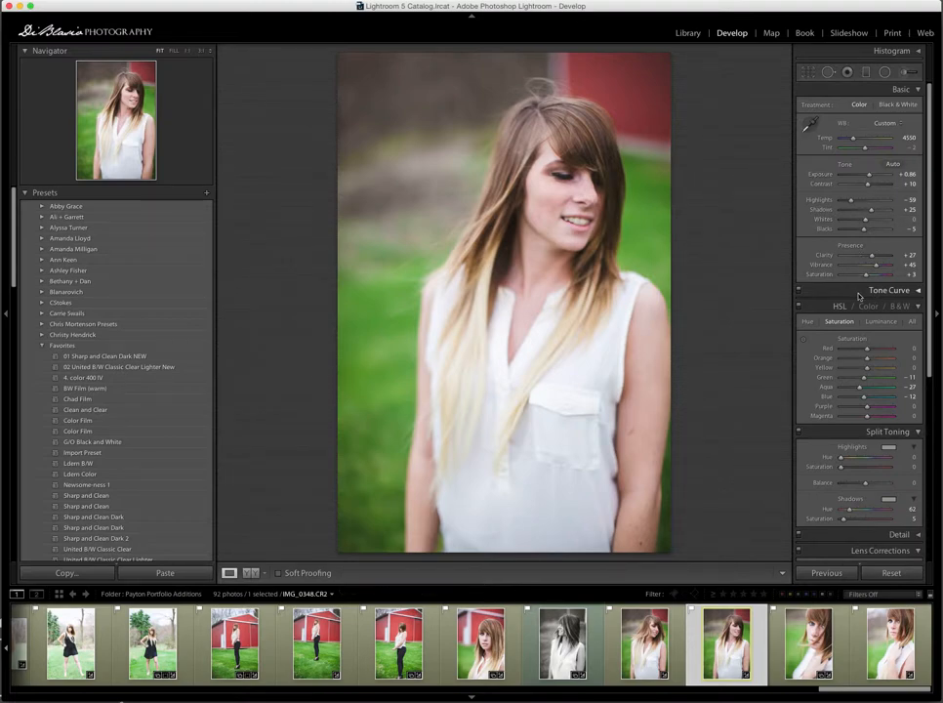
{"action": "scroll", "coordinate": [258, 657], "scroll_direction": "left", "scroll_amount": 10}
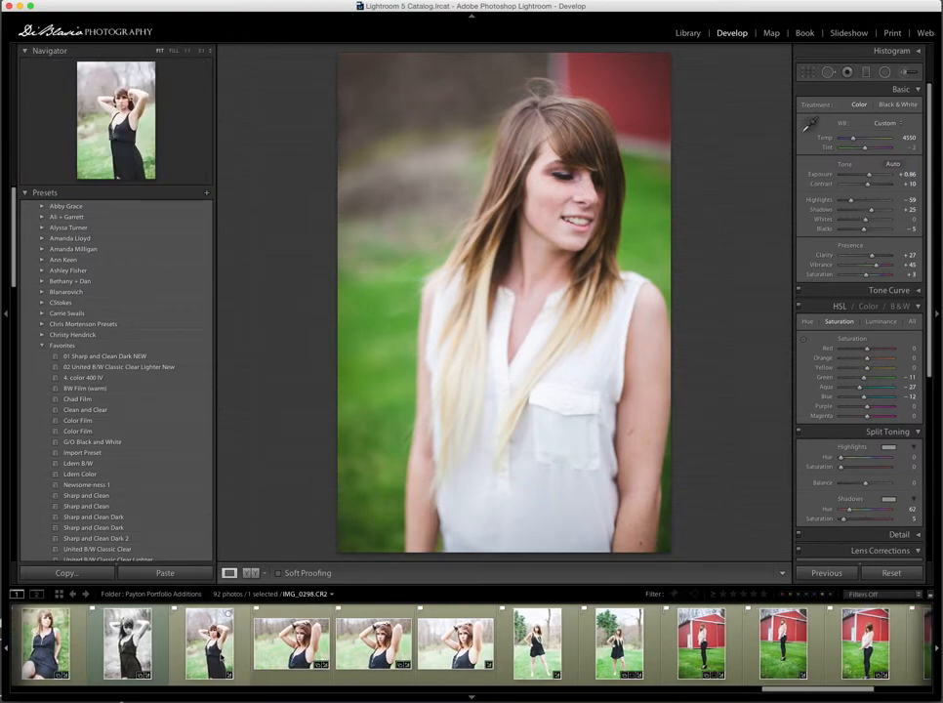
{"action": "scroll", "coordinate": [257, 657], "scroll_direction": "left", "scroll_amount": 5}
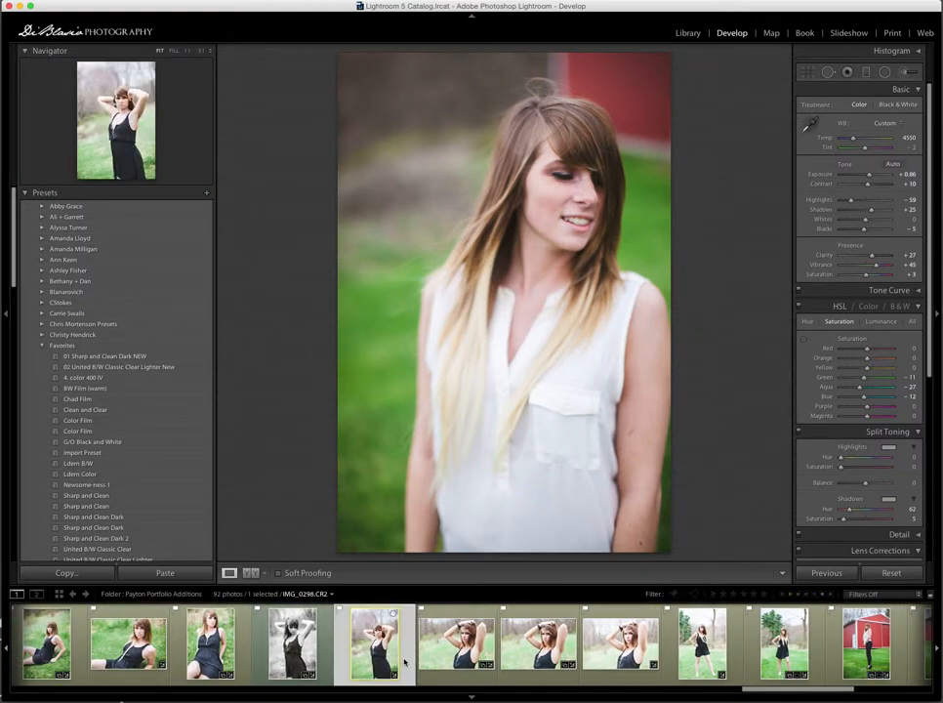
{"action": "left_click", "coordinate": [391, 654]}
{"action": "left_click", "coordinate": [796, 635], "text": "shift"}
{"action": "key", "text": "super+shift+s"}
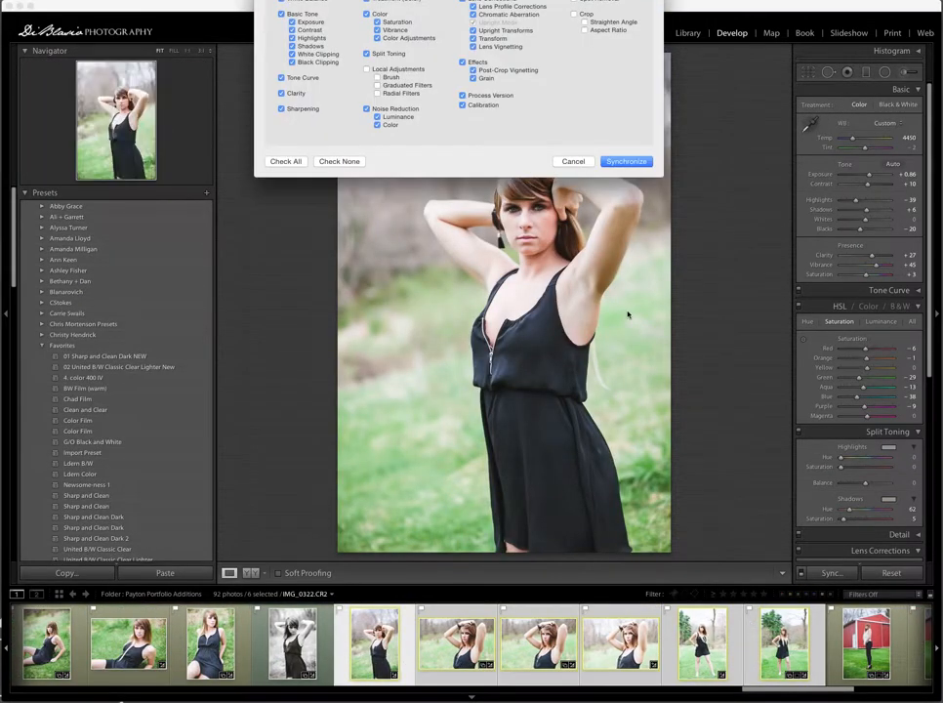
{"action": "left_click", "coordinate": [571, 160]}
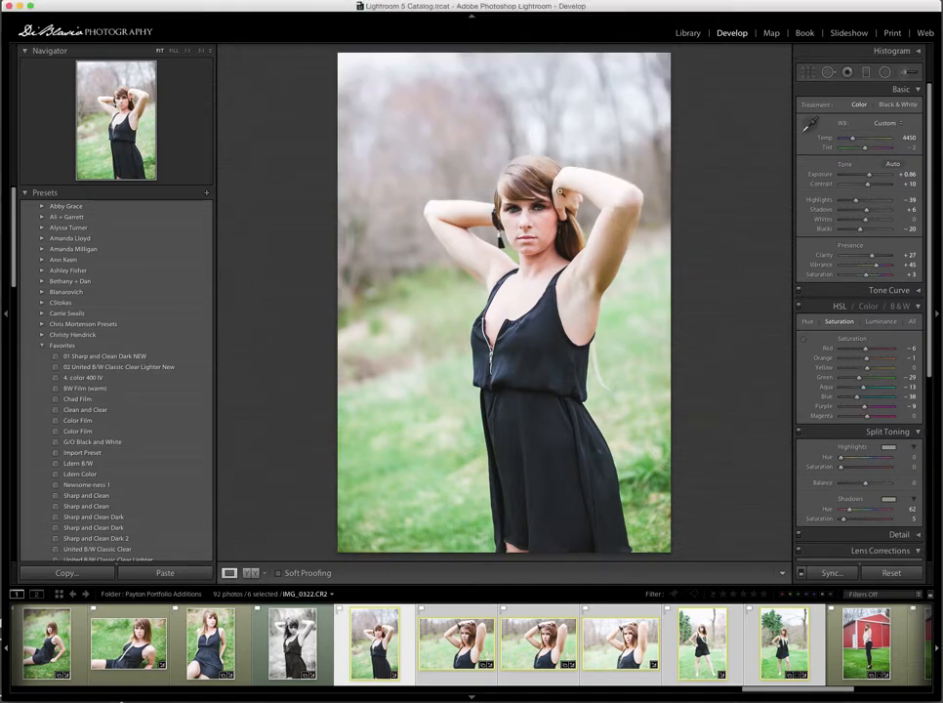
- Browse through the black-dress portraits and the filmstrip
{"action": "key", "text": "Right"}
{"action": "key", "text": "Right"}
{"action": "key", "text": "Right"}
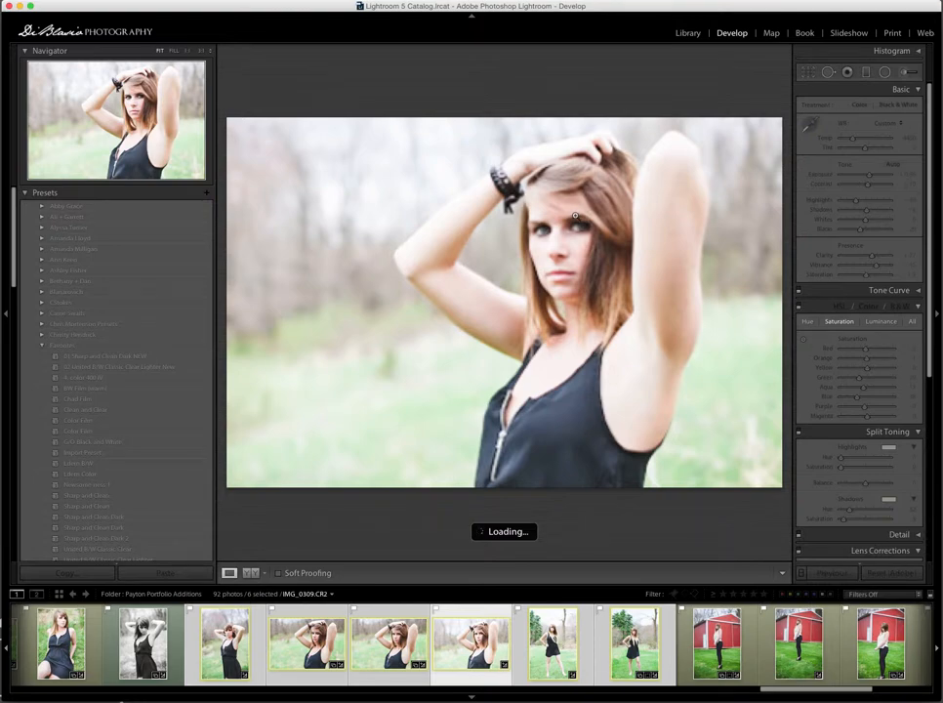
{"action": "key", "text": "super+shift+d"}
{"action": "scroll", "coordinate": [496, 645], "scroll_direction": "left", "scroll_amount": 2}
{"action": "scroll", "coordinate": [496, 645], "scroll_direction": "right", "scroll_amount": 8}
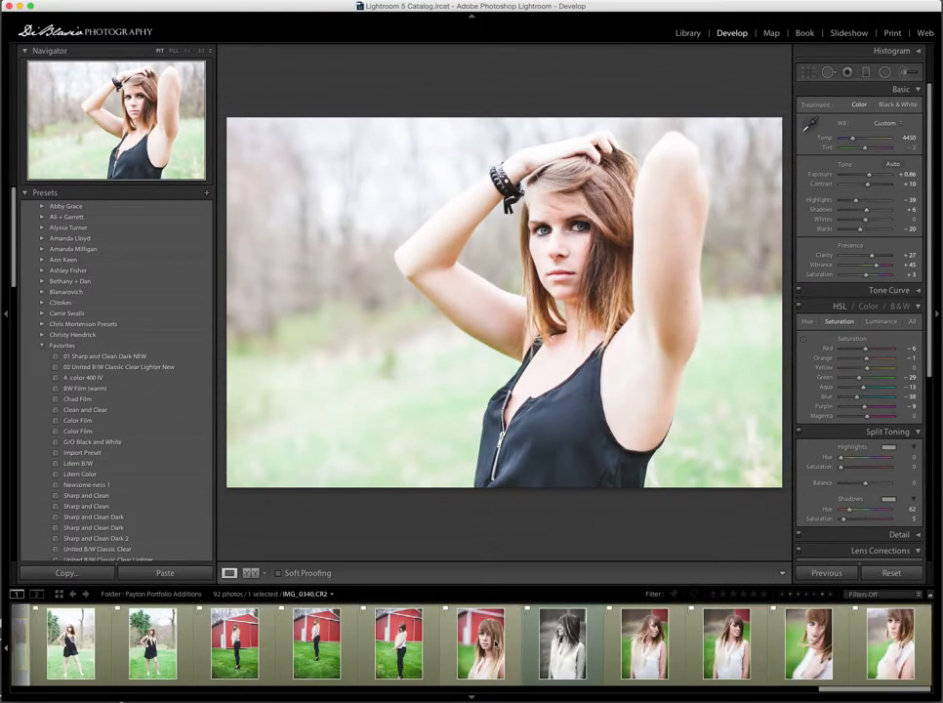
- Reset the develop settings of the freckled close-up IMG_0355 and expand the histogram
{"action": "left_click", "coordinate": [810, 645]}
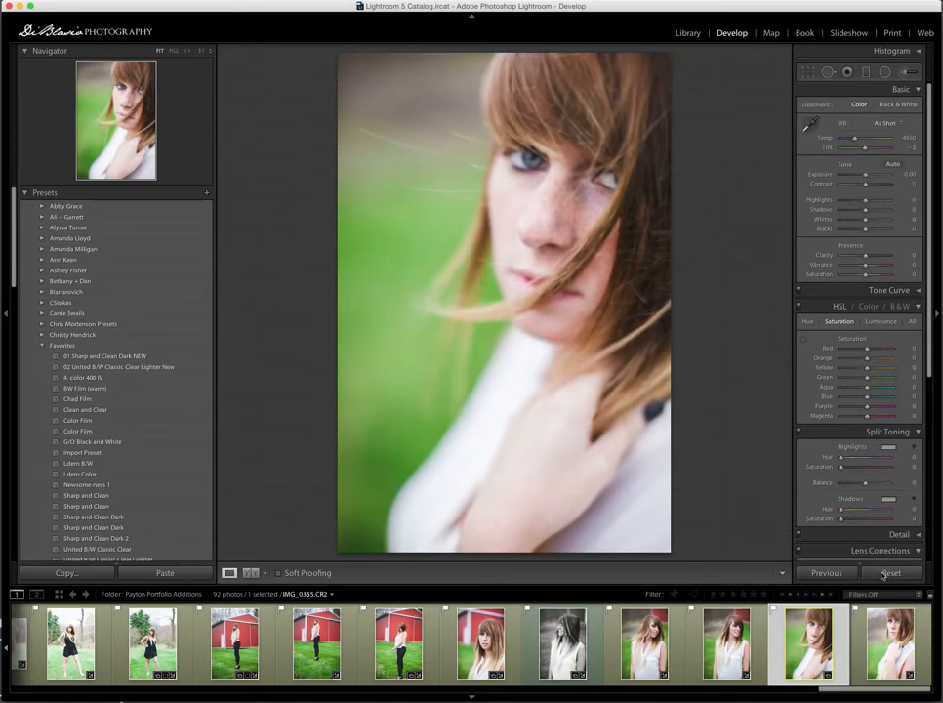
{"action": "left_click", "coordinate": [887, 573]}
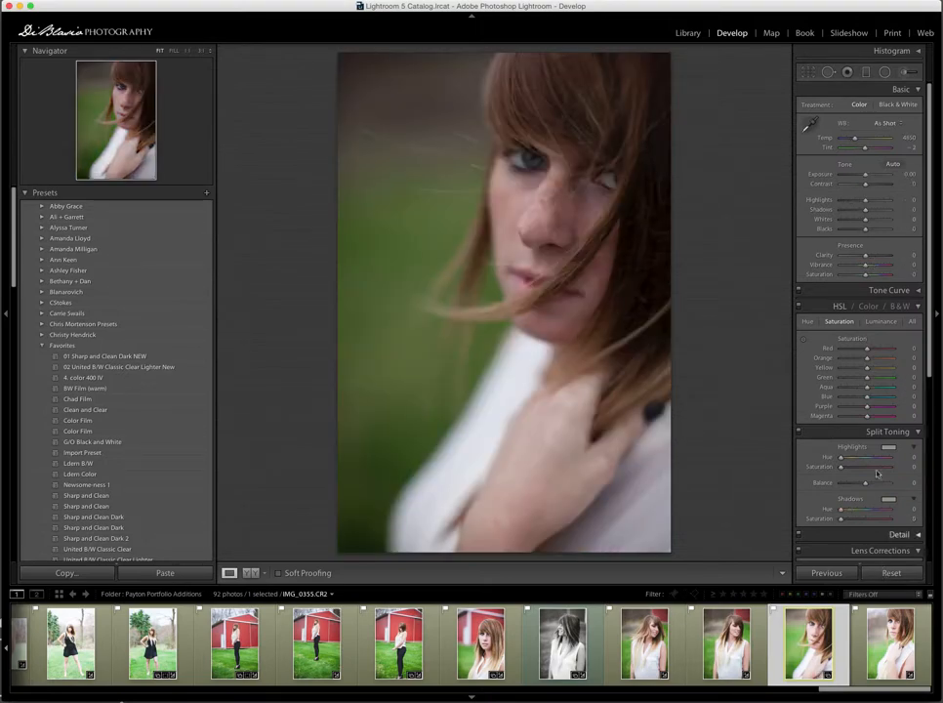
{"action": "left_click", "coordinate": [888, 54]}
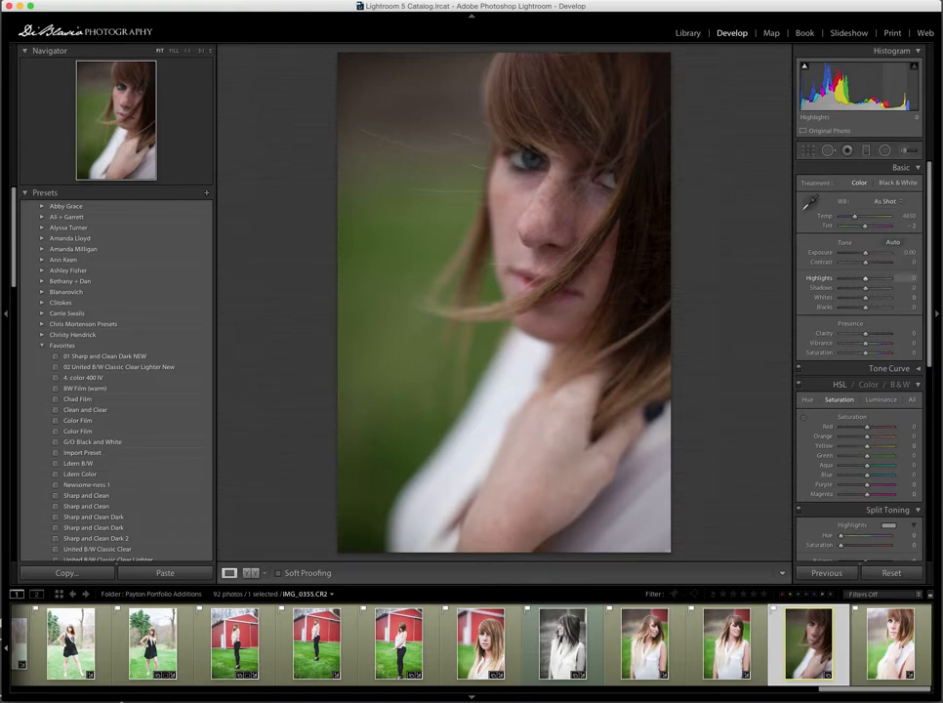
- Set highlights to +85, exposure to +0.52, blacks to -17 and shadows to +18, then reset the tone settings
{"action": "mouse_move", "coordinate": [907, 98]}
{"action": "left_mouse_down"}
{"action": "mouse_move", "coordinate": [884, 98]}
{"action": "mouse_move", "coordinate": [908, 97]}
{"action": "left_mouse_up"}
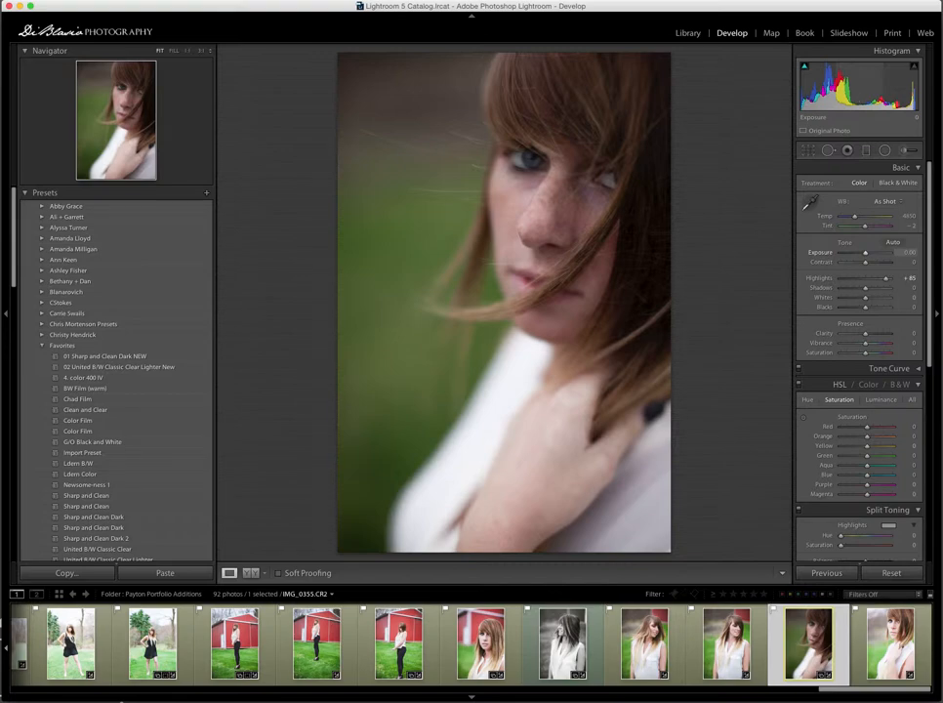
{"action": "left_click_drag", "start_coordinate": [865, 252], "coordinate": [869, 253]}
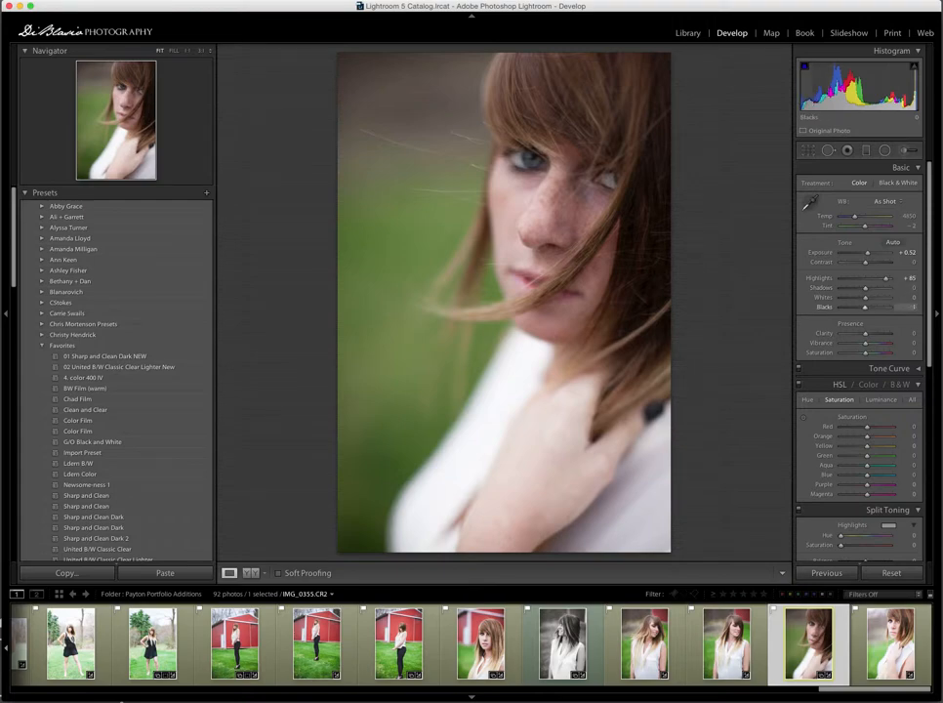
{"action": "mouse_move", "coordinate": [866, 307]}
{"action": "left_mouse_down"}
{"action": "mouse_move", "coordinate": [840, 308]}
{"action": "mouse_move", "coordinate": [861, 307]}
{"action": "left_mouse_up"}
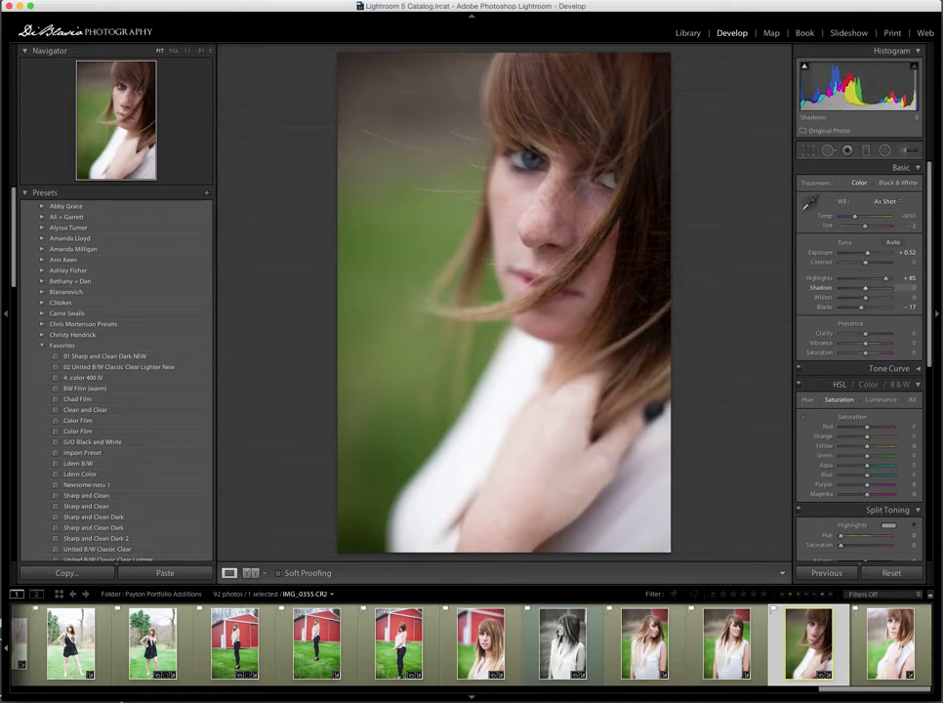
{"action": "left_click_drag", "start_coordinate": [825, 97], "coordinate": [855, 98]}
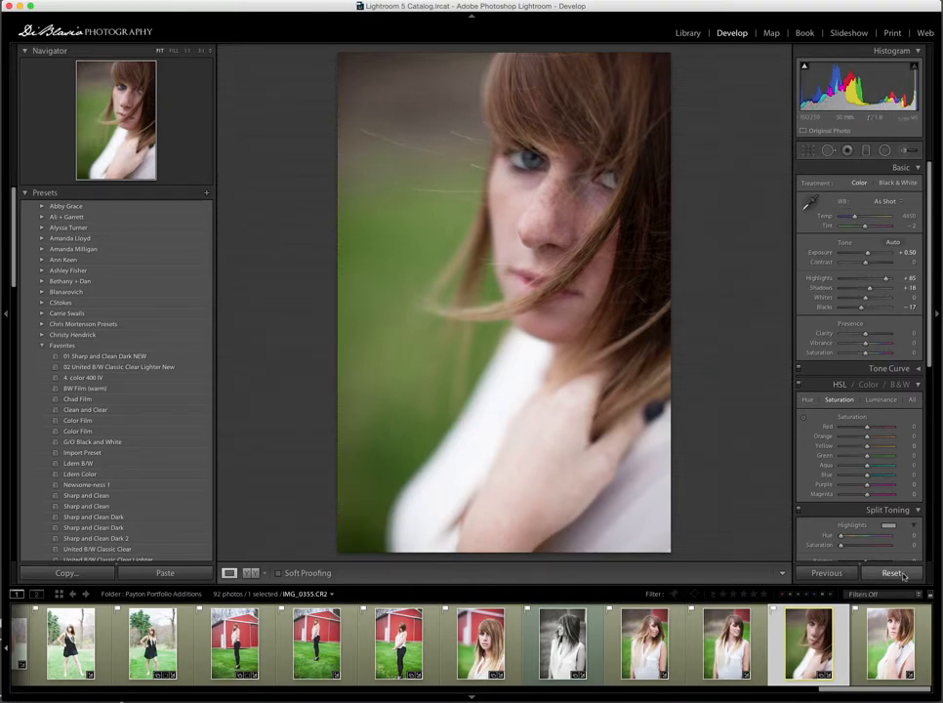
{"action": "double_click", "coordinate": [845, 242]}
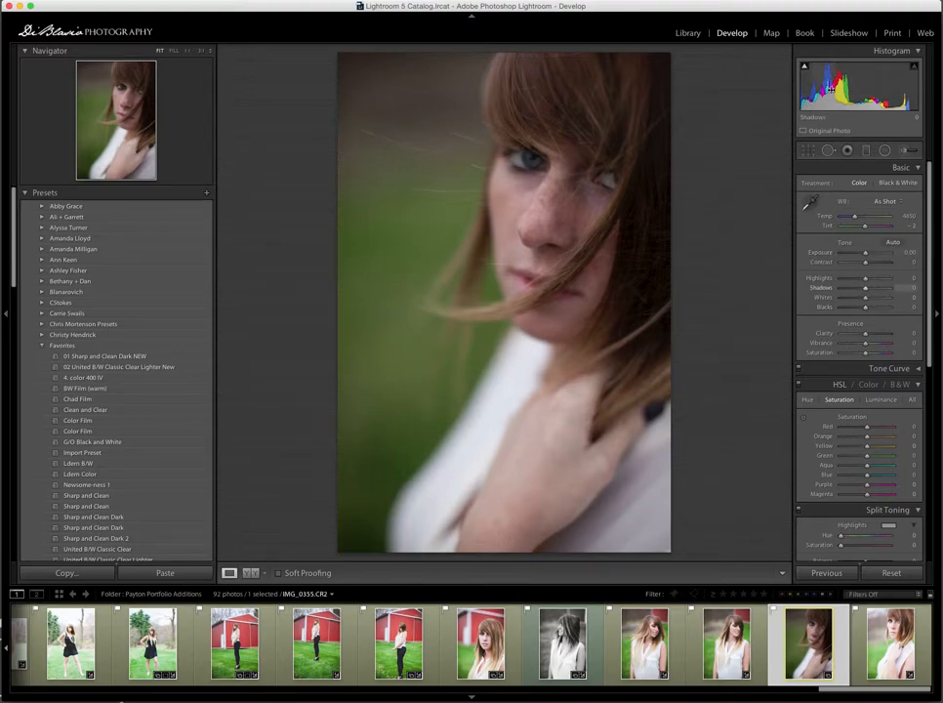
- Try shadows and exposure adjustments through the histogram, then reset the close-up's settings
{"action": "left_click_drag", "start_coordinate": [828, 91], "coordinate": [846, 90]}
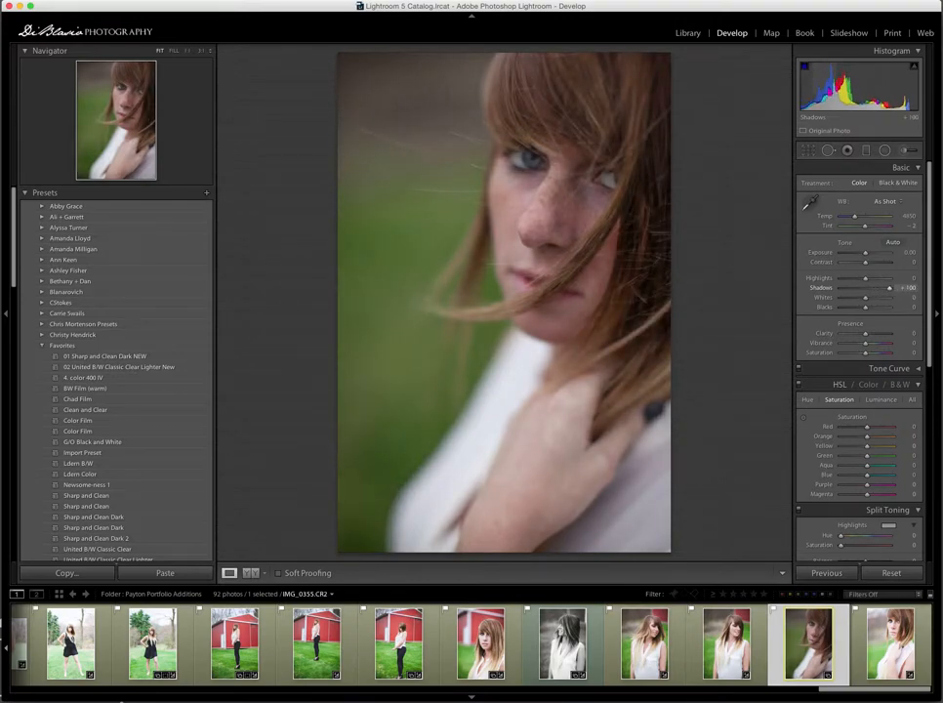
{"action": "left_click_drag", "start_coordinate": [855, 91], "coordinate": [862, 91]}
{"action": "left_click_drag", "start_coordinate": [867, 253], "coordinate": [867, 253]}
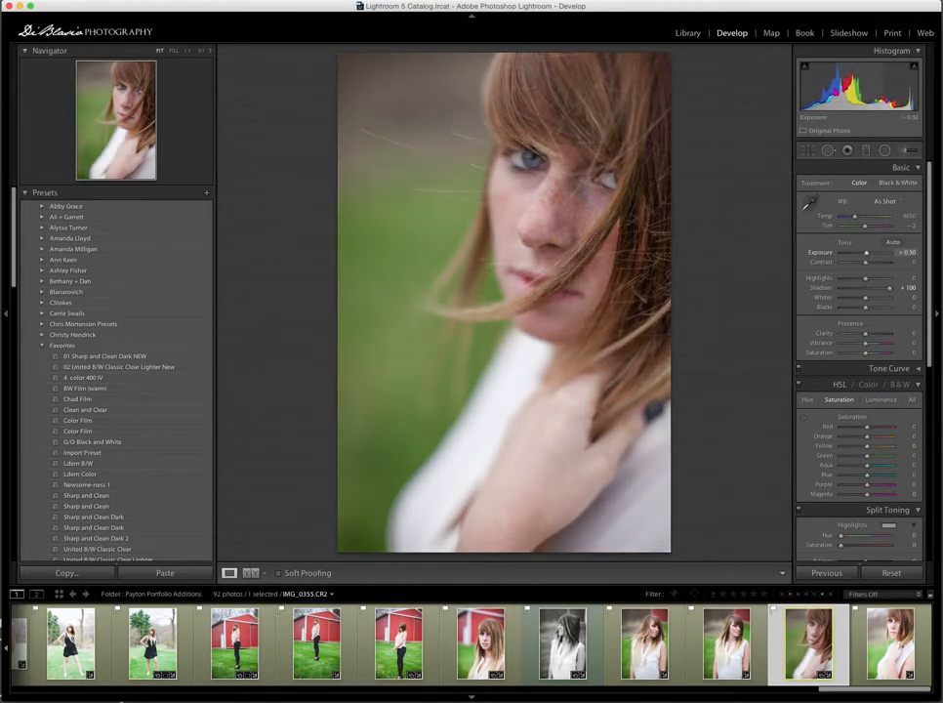
{"action": "left_click_drag", "start_coordinate": [864, 95], "coordinate": [858, 95]}
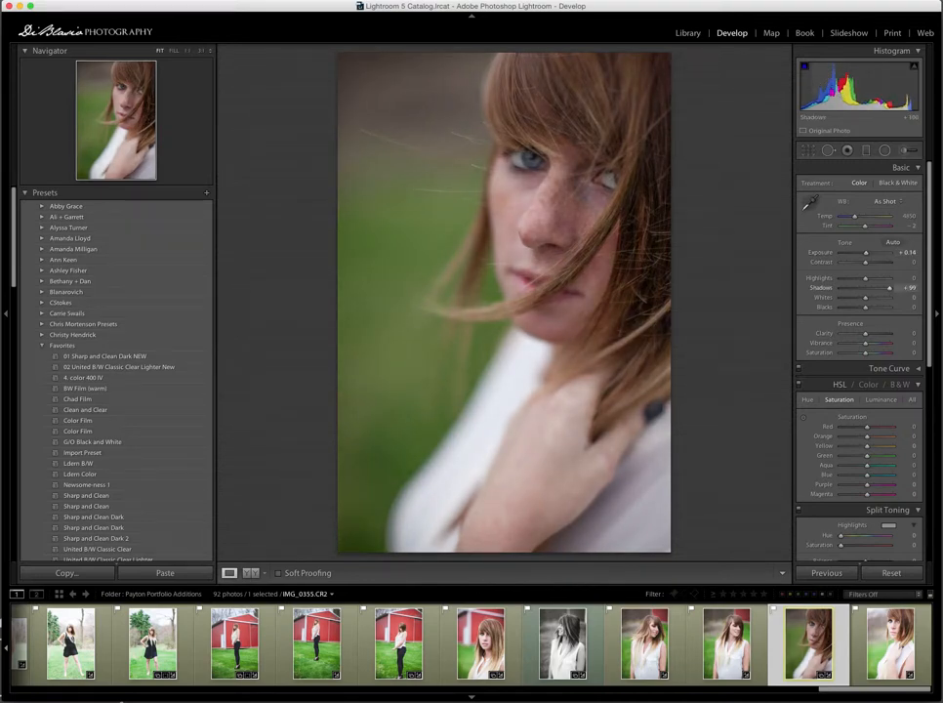
{"action": "left_click_drag", "start_coordinate": [857, 95], "coordinate": [810, 95]}
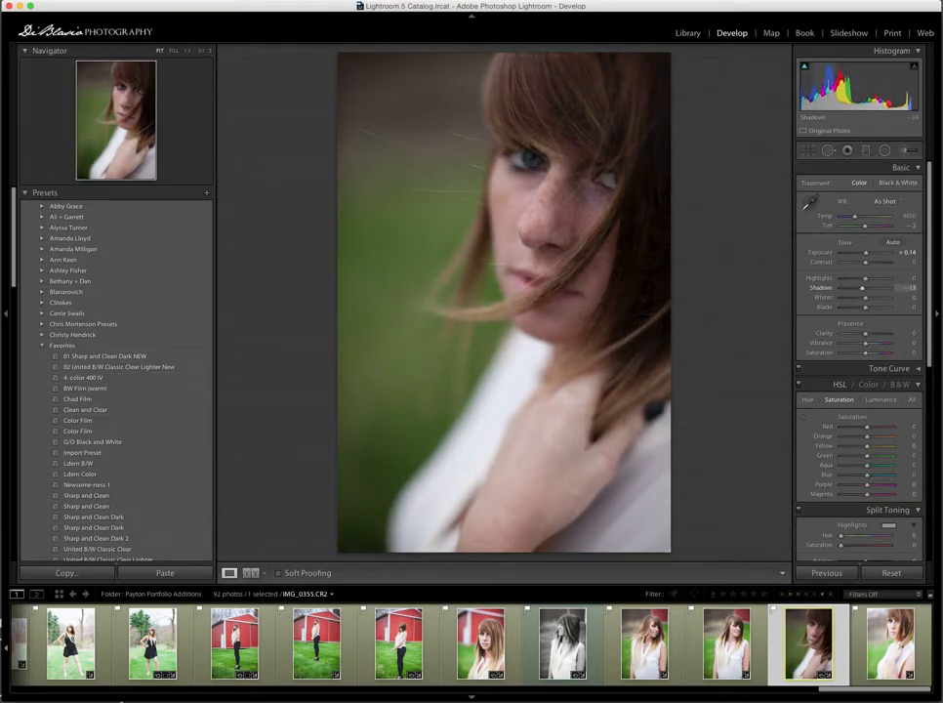
{"action": "left_click_drag", "start_coordinate": [810, 95], "coordinate": [880, 86]}
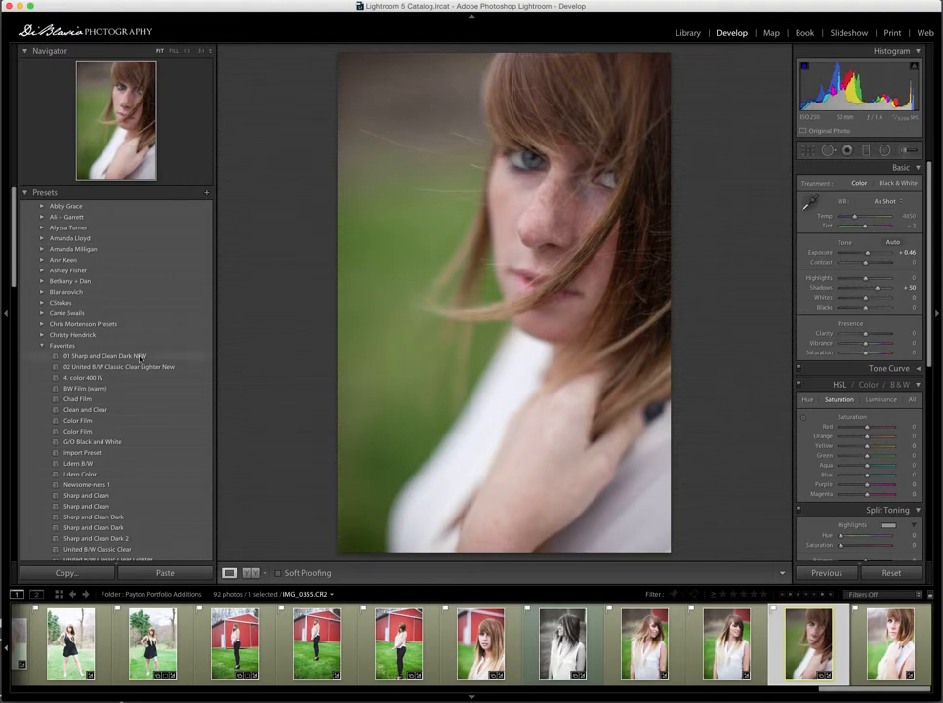
{"action": "left_click", "coordinate": [883, 575]}
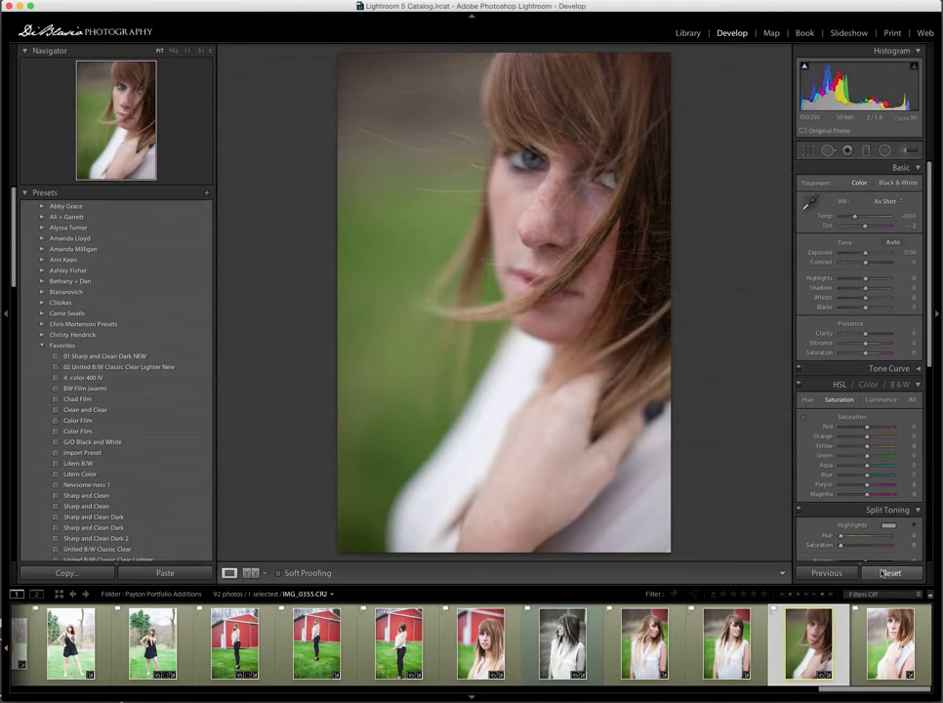
- Apply the 01 Sharp and Clean Dark NEW preset to the close-up and raise exposure to +0.66
{"action": "left_click", "coordinate": [121, 357]}
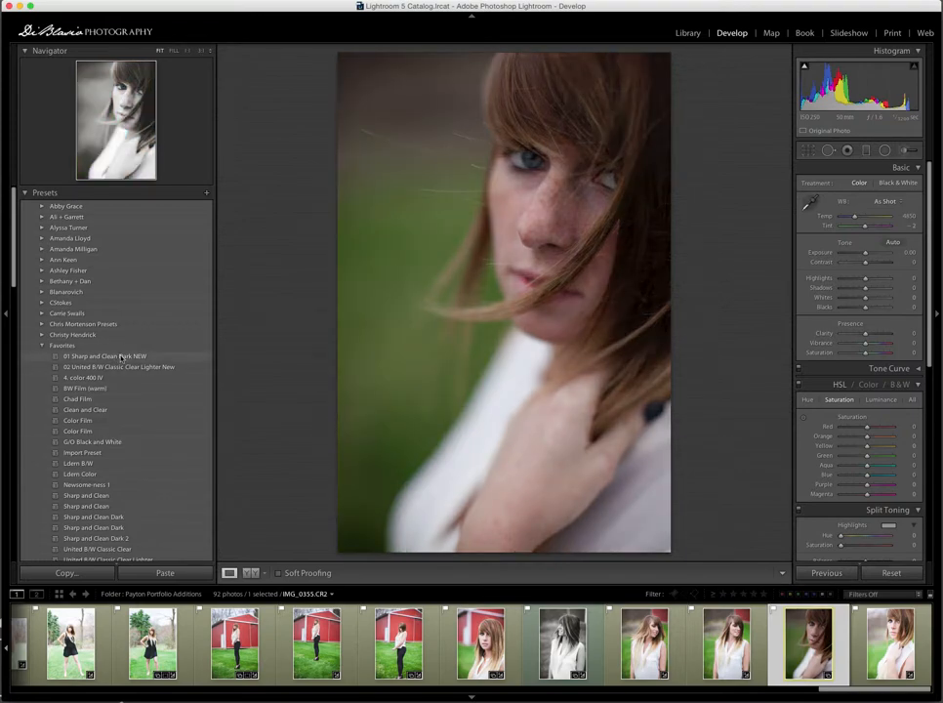
{"action": "left_click", "coordinate": [123, 358]}
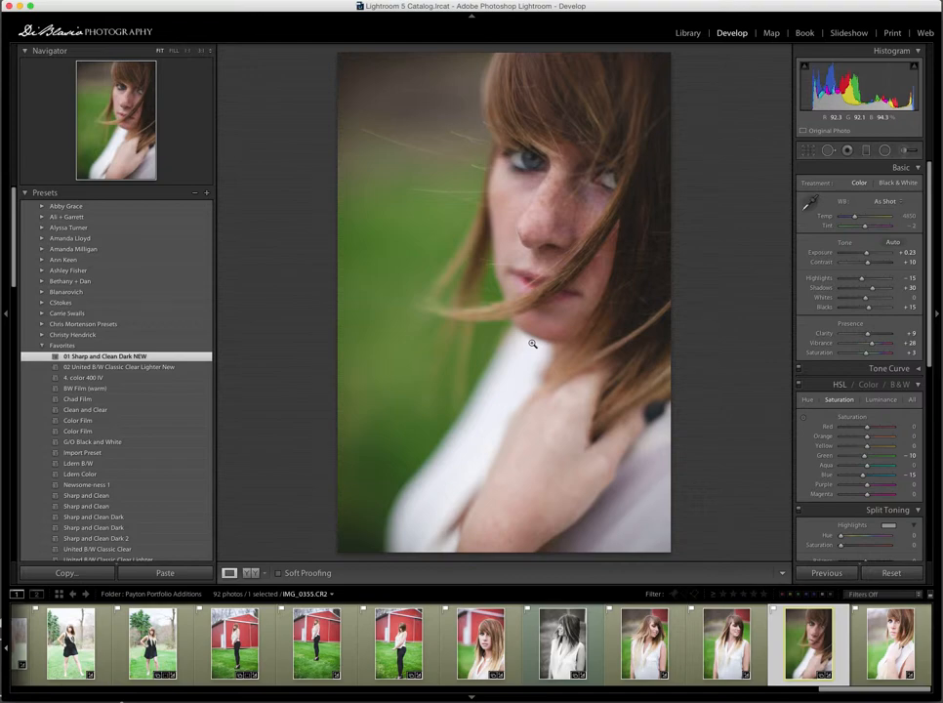
{"action": "key", "text": "shift+equal"}
{"action": "key", "text": "equal"}
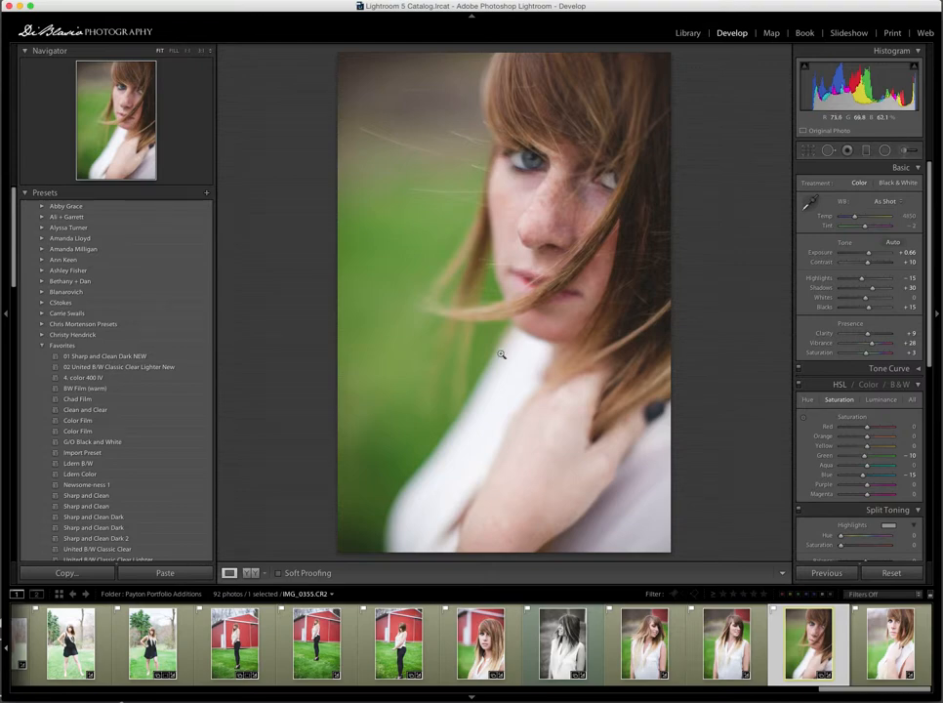
- Apply the 02 United B/W Classic Clear Lighter New preset, raise exposure to +1.54 and lower the whites to -25
{"action": "left_click", "coordinate": [172, 368]}
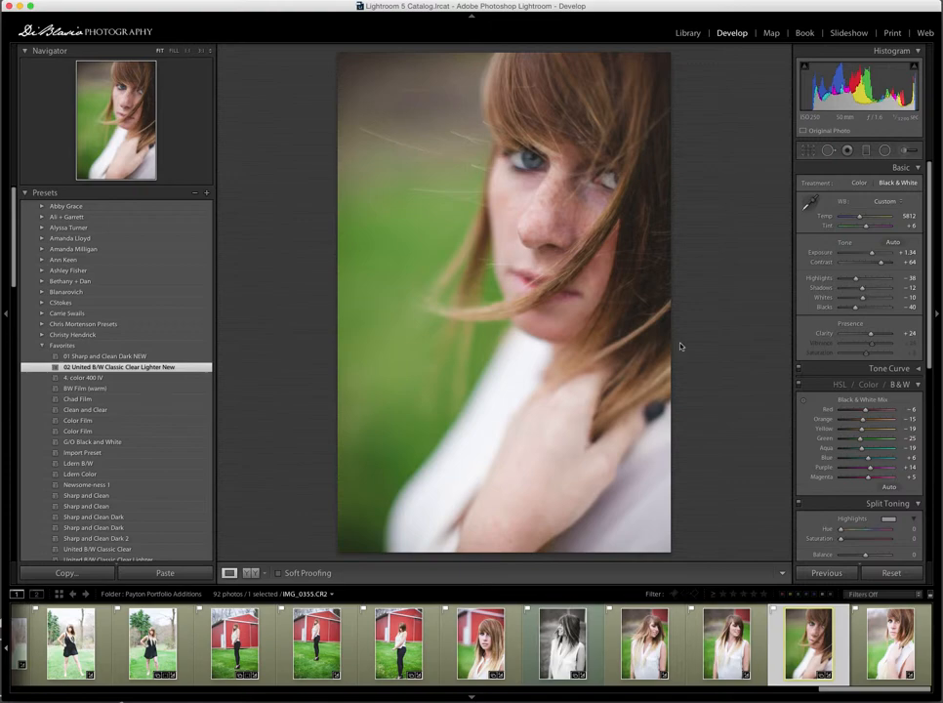
{"action": "key", "text": "equal"}
{"action": "key", "text": "equal"}
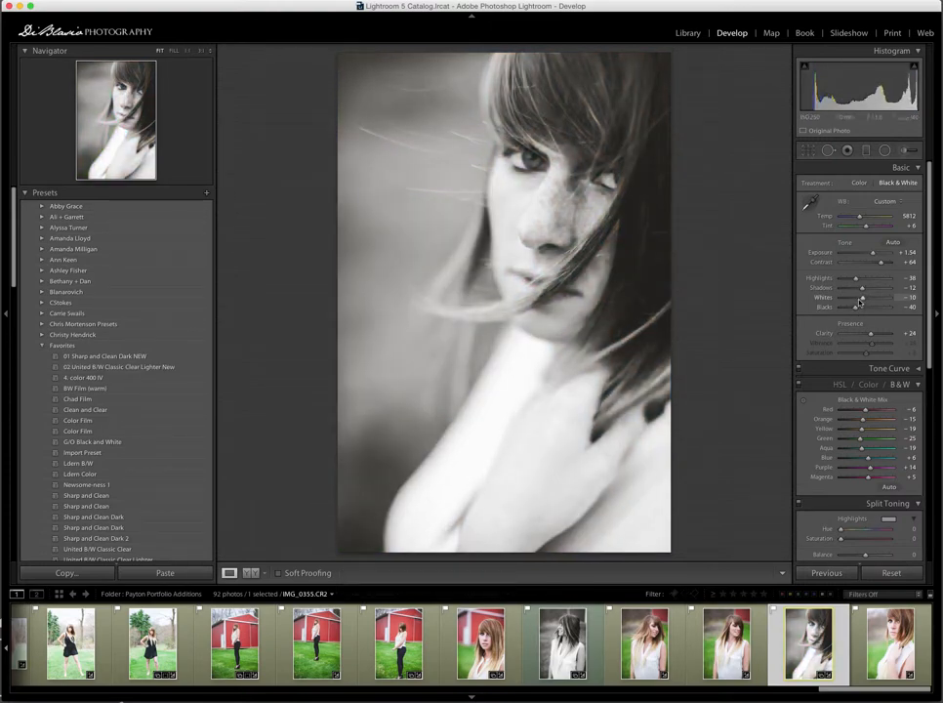
{"action": "left_click_drag", "start_coordinate": [863, 299], "coordinate": [861, 291]}
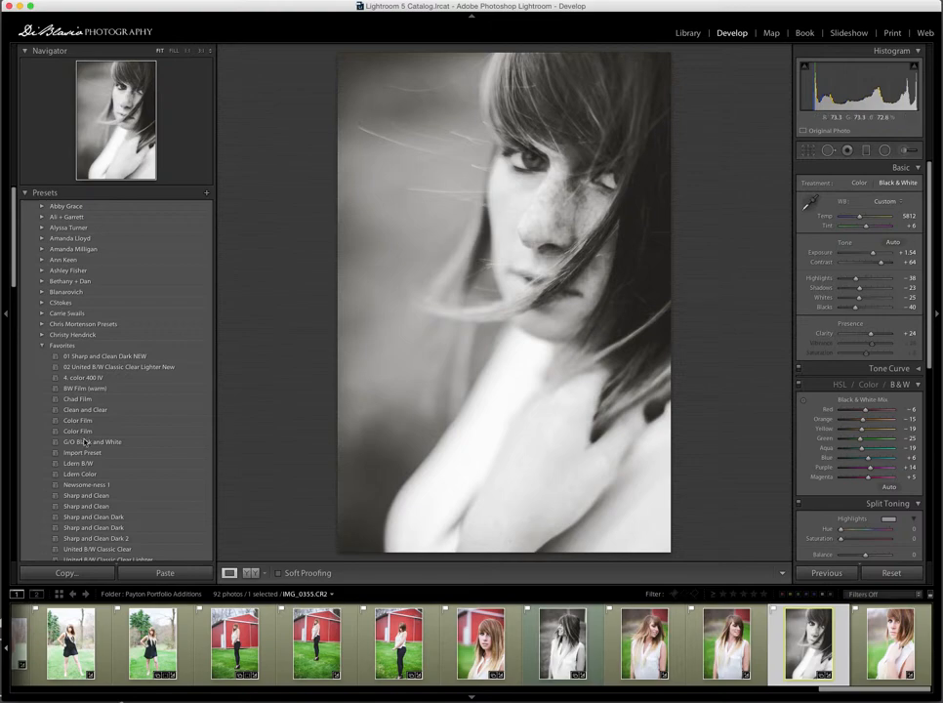
- Revert the close-up to its Export - Hard Drive state in the edit history
{"action": "scroll", "coordinate": [84, 442], "scroll_direction": "down", "scroll_amount": 15}
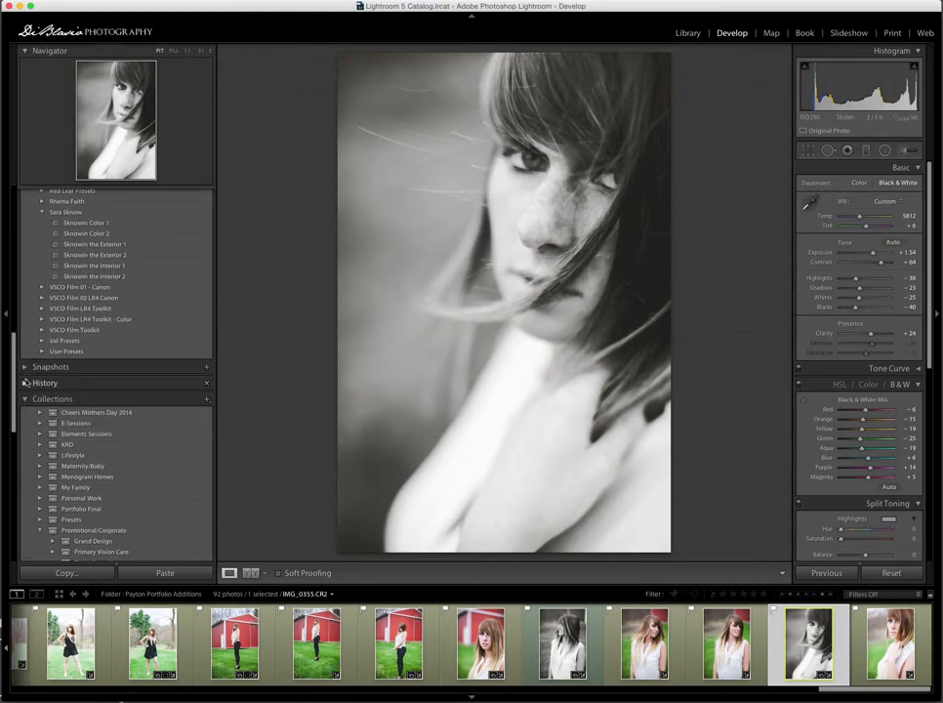
{"action": "left_click", "coordinate": [45, 389]}
{"action": "scroll", "coordinate": [46, 404], "scroll_direction": "down", "scroll_amount": 3}
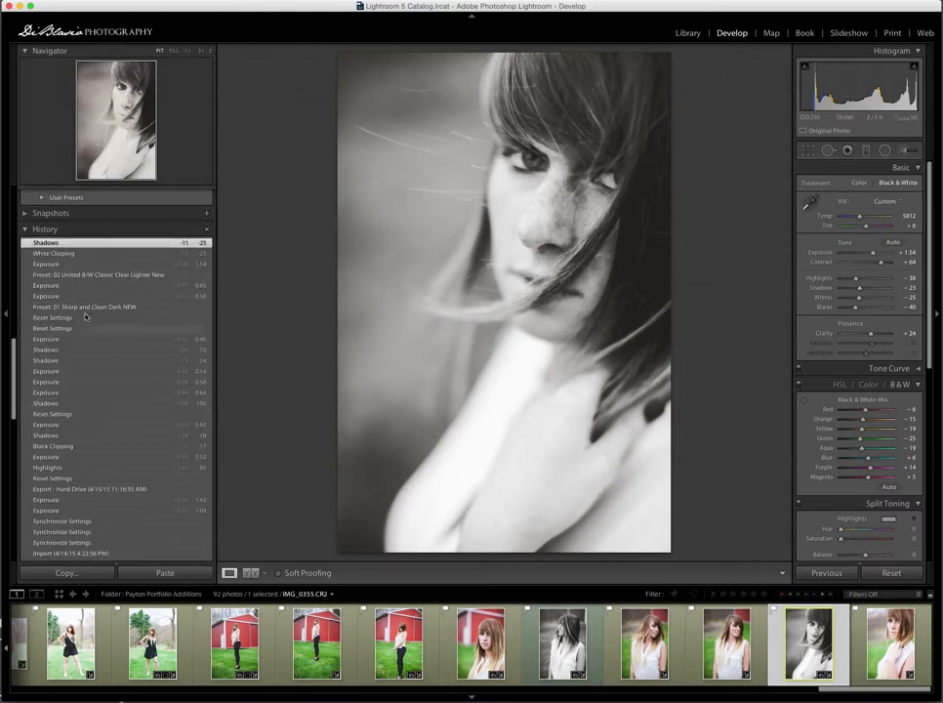
{"action": "left_click", "coordinate": [109, 491]}
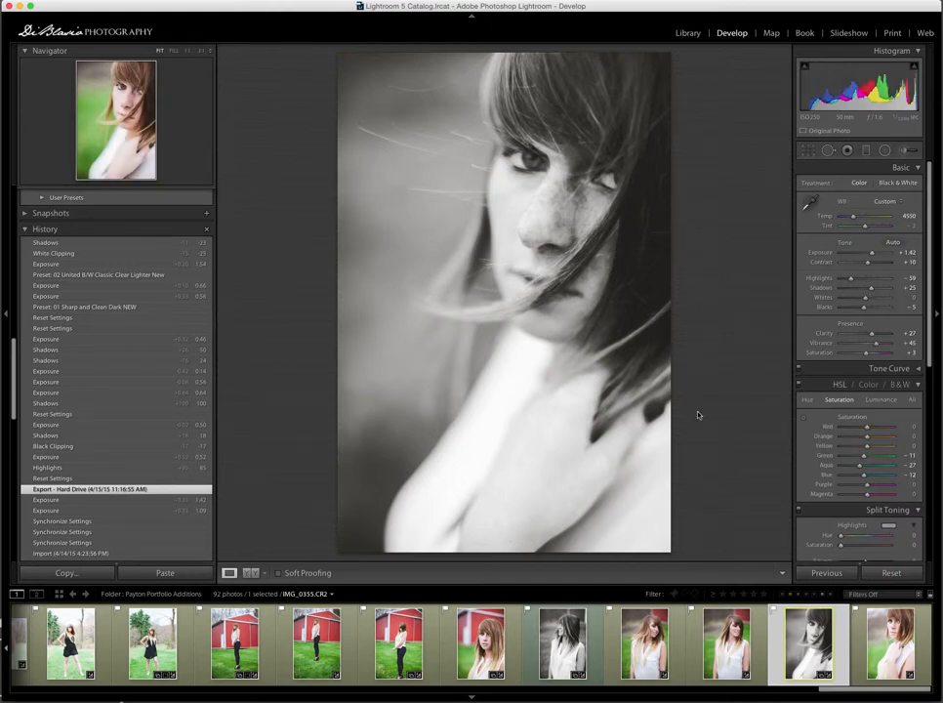
{"action": "scroll", "coordinate": [631, 635], "scroll_direction": "left", "scroll_amount": 5}
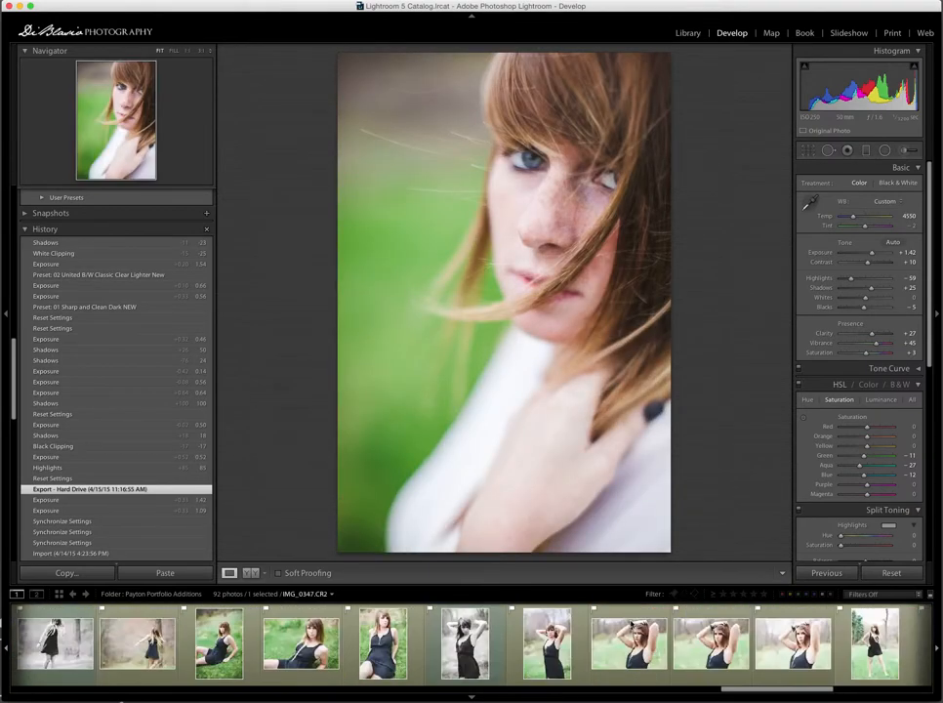
{"action": "scroll", "coordinate": [630, 634], "scroll_direction": "left", "scroll_amount": 8}
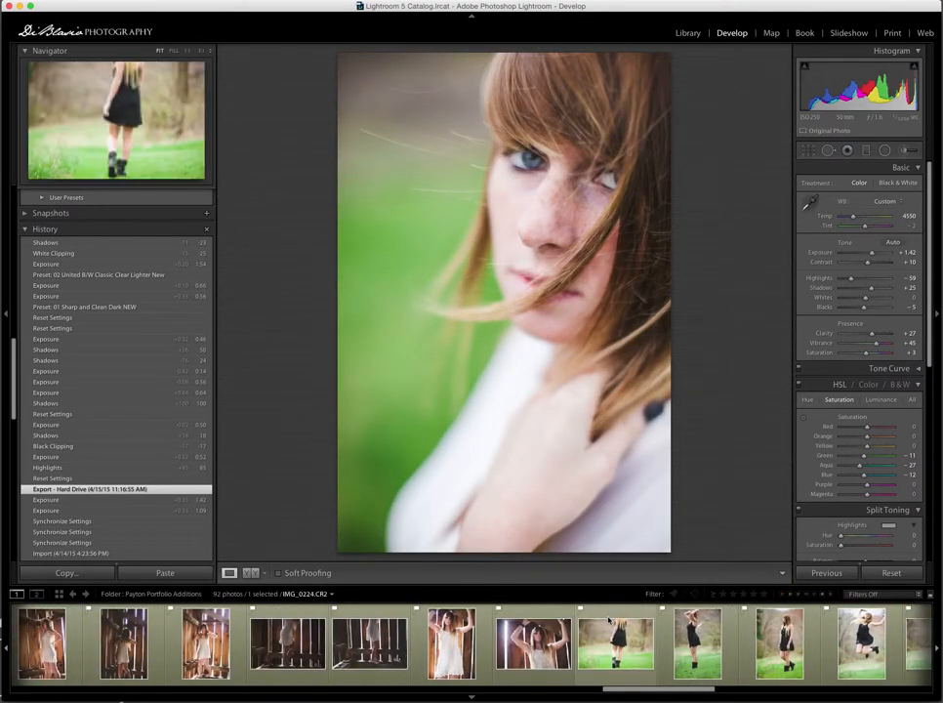
{"action": "scroll", "coordinate": [610, 619], "scroll_direction": "right", "scroll_amount": 10}
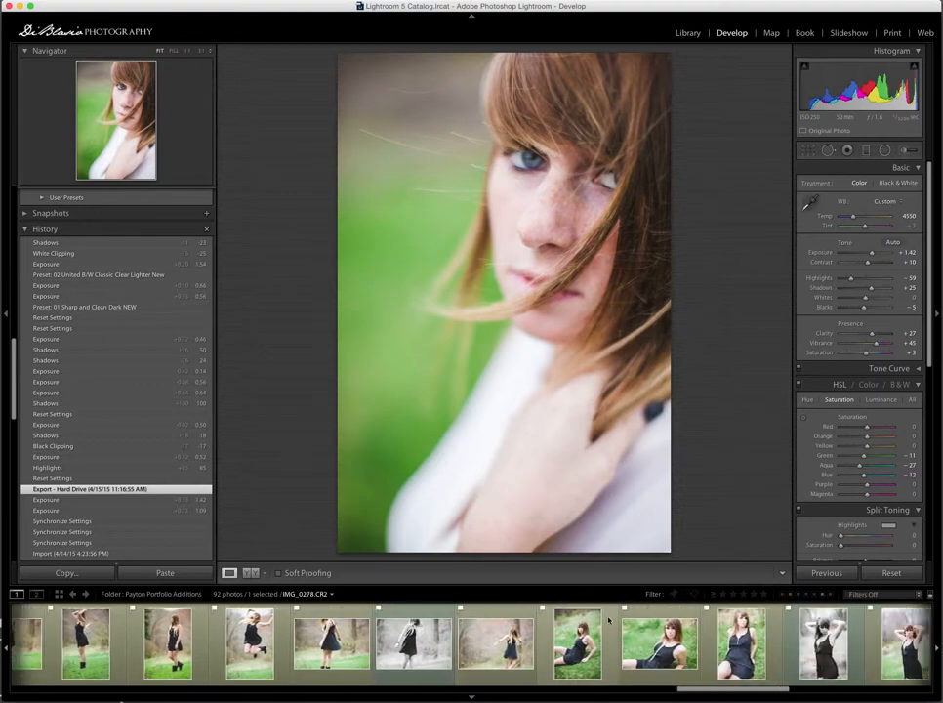